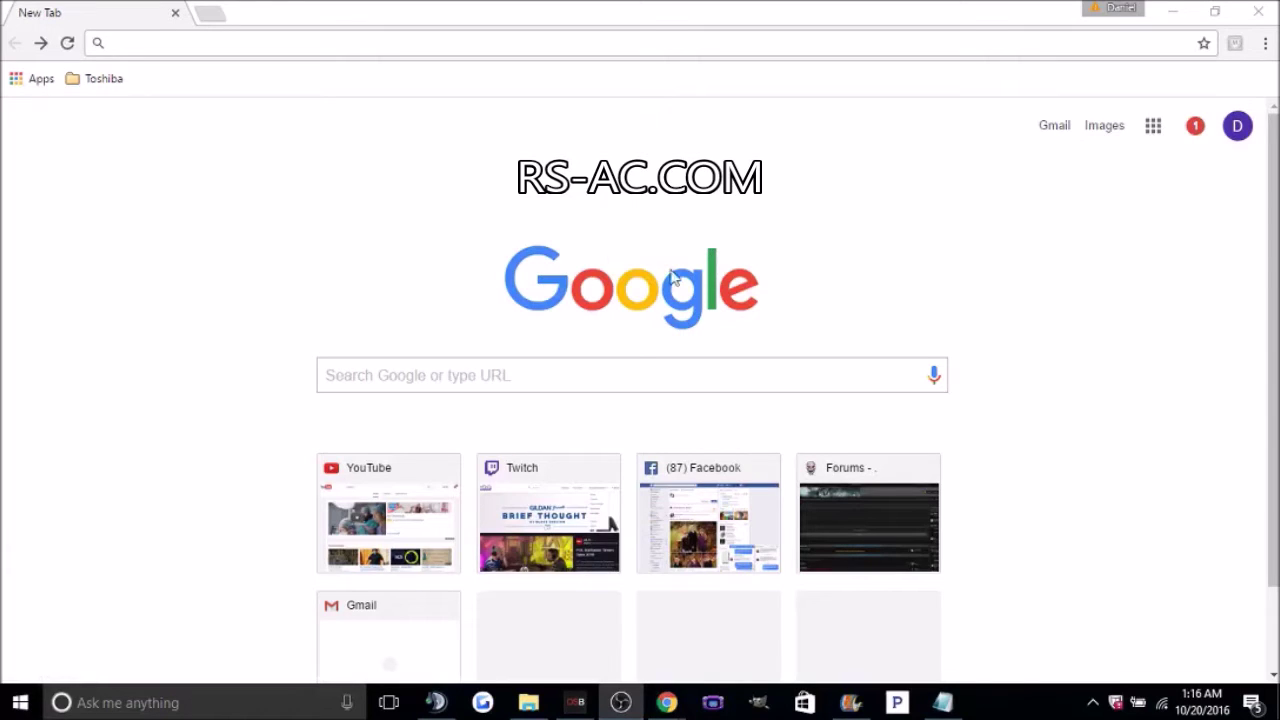
- Load rs-ac.com, zoom the page in, and open the Sign Up registration form
{"action": "left_click", "coordinate": [517, 123]}
{"action": "type", "text": "rs-ac.com"}
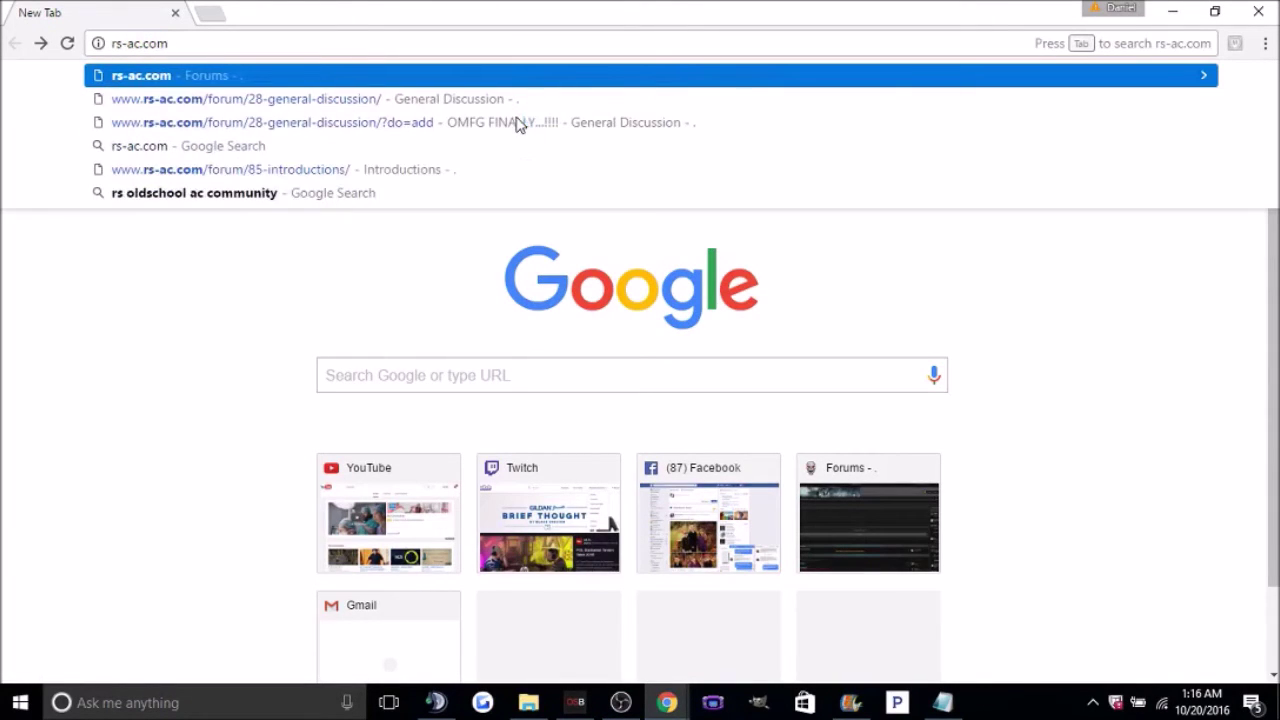
{"action": "key", "text": "Return"}
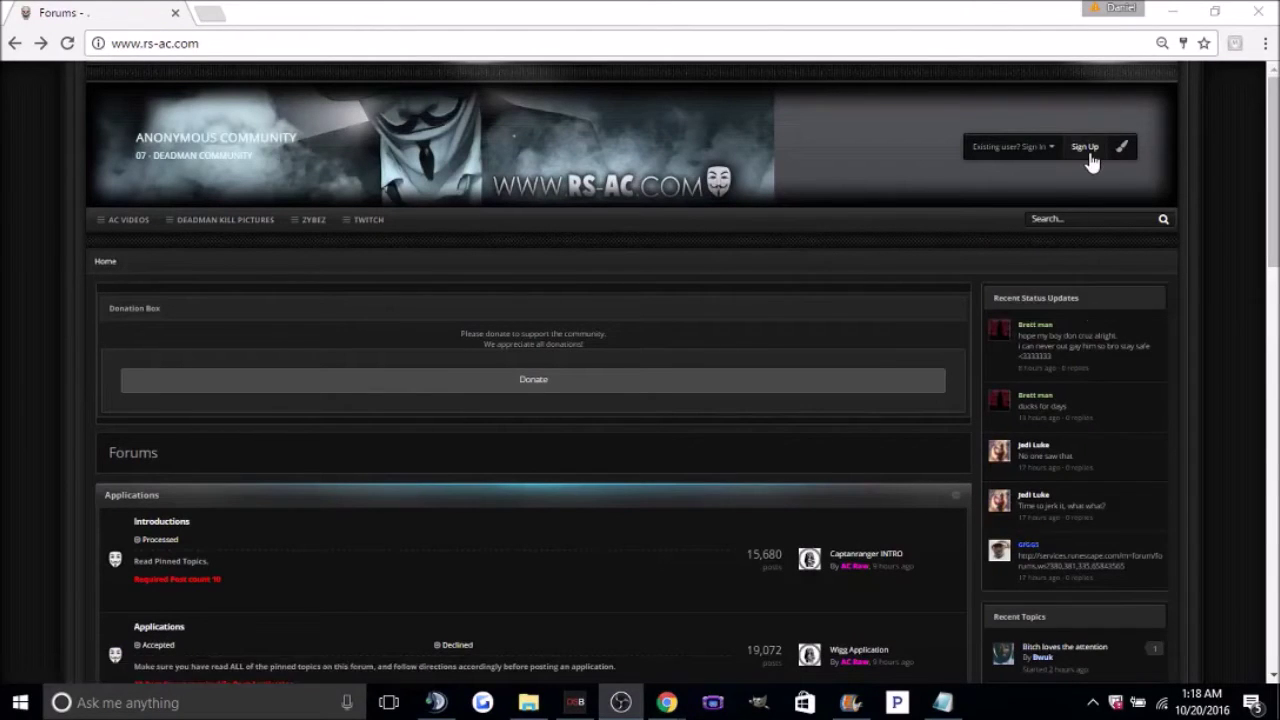
{"action": "key", "text": "ctrl+plus"}
{"action": "key", "text": "ctrl+plus"}
{"action": "key", "text": "ctrl+plus"}
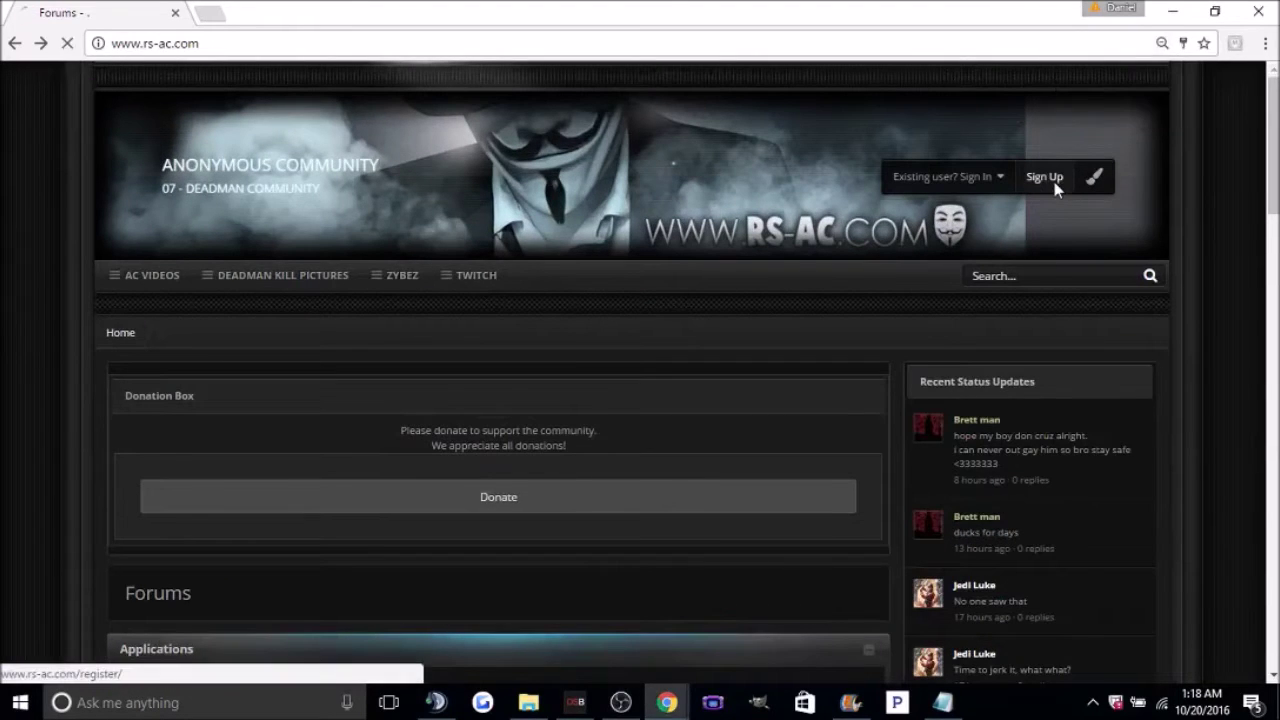
{"action": "left_click", "coordinate": [1050, 182]}
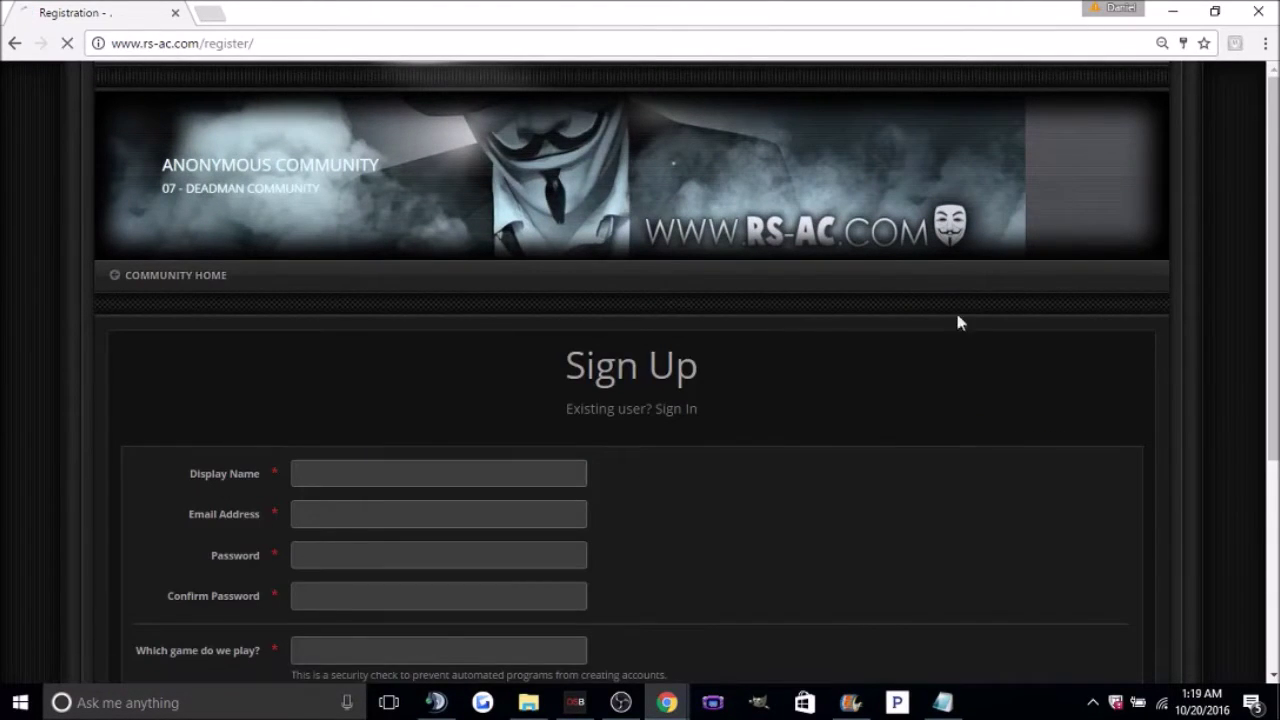
{"action": "scroll", "coordinate": [606, 486], "scroll_direction": "down", "scroll_amount": 1}
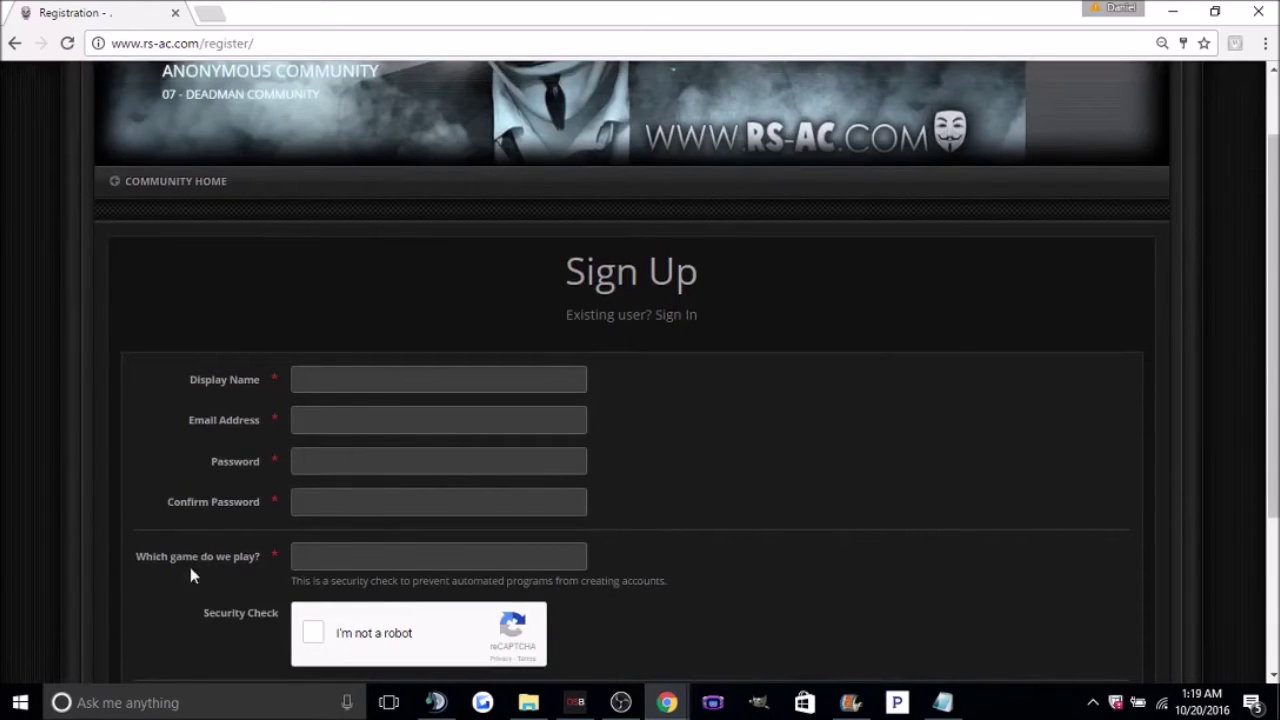
{"action": "key", "text": "ctrl+minus"}
{"action": "key", "text": "ctrl+minus"}
{"action": "key", "text": "ctrl+minus"}
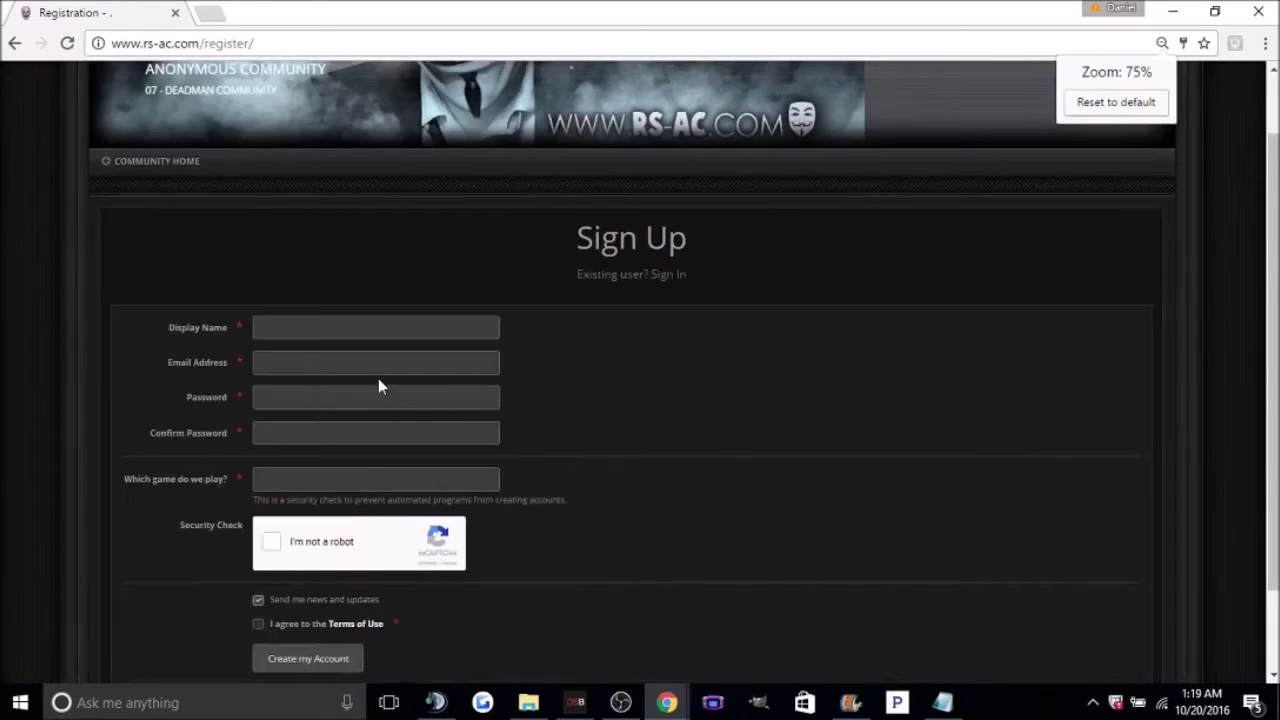
{"action": "key", "text": "ctrl+plus"}
{"action": "key", "text": "ctrl+plus"}
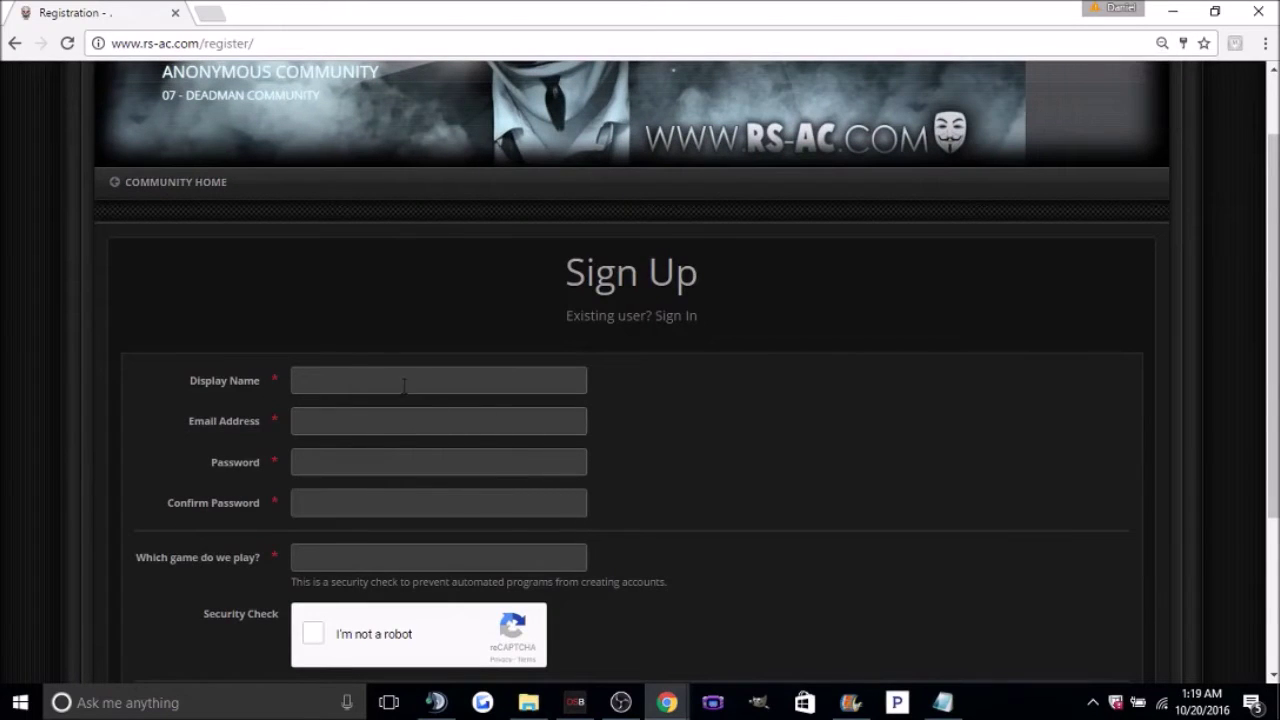
- Fill in the display name, suggested e-mail, password twice, and 'Runescape' as the game answer
{"action": "left_click", "coordinate": [401, 382]}
{"action": "type", "text": "Rainz baby"}
{"action": "key", "text": "Tab"}
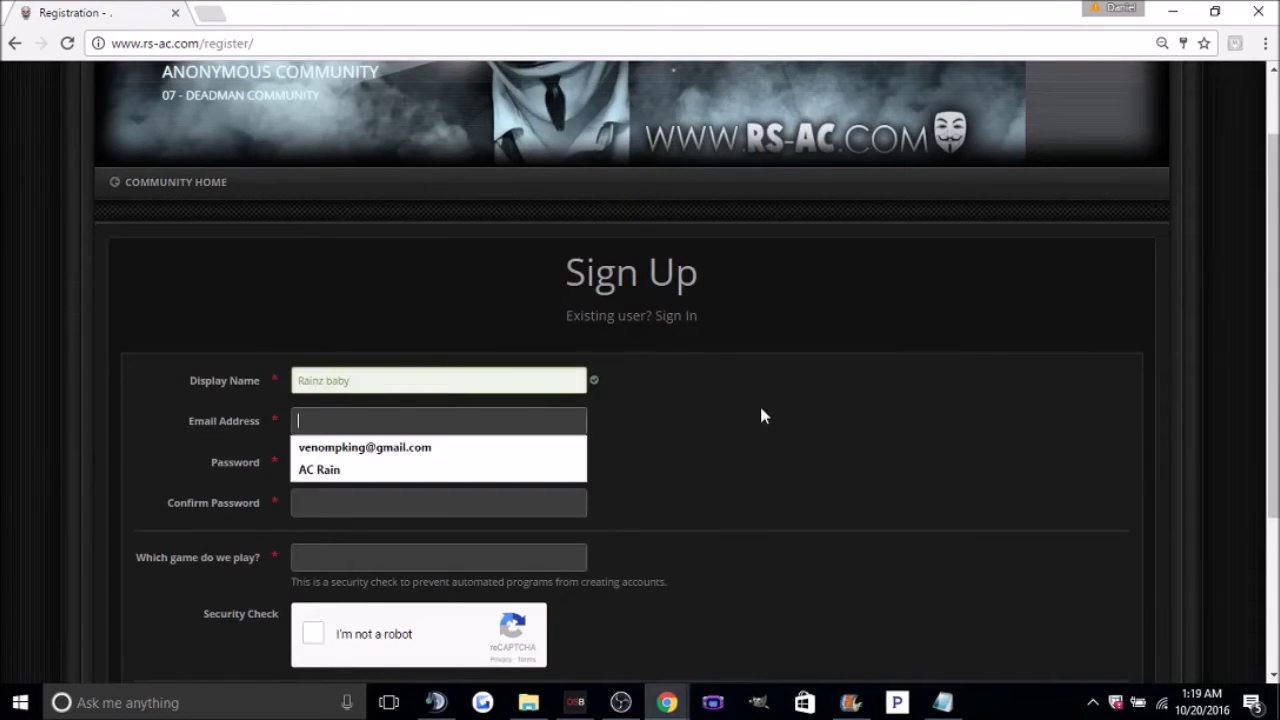
{"action": "type", "text": "Dr"}
{"action": "key", "text": "Down"}
{"action": "key", "text": "Return"}
{"action": "key", "text": "Tab"}
{"action": "type", "text": "************"}
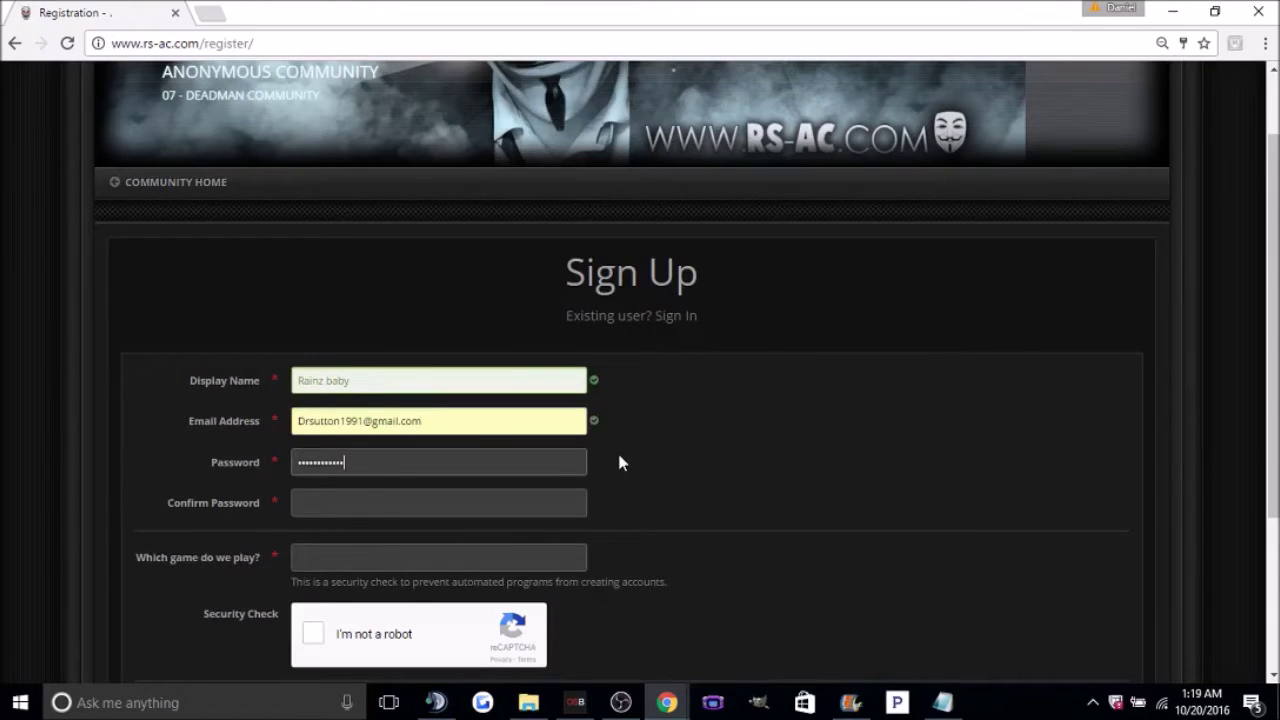
{"action": "key", "text": "Tab"}
{"action": "type", "text": "************"}
{"action": "left_click", "coordinate": [362, 560]}
{"action": "type", "text": "Runescap"}
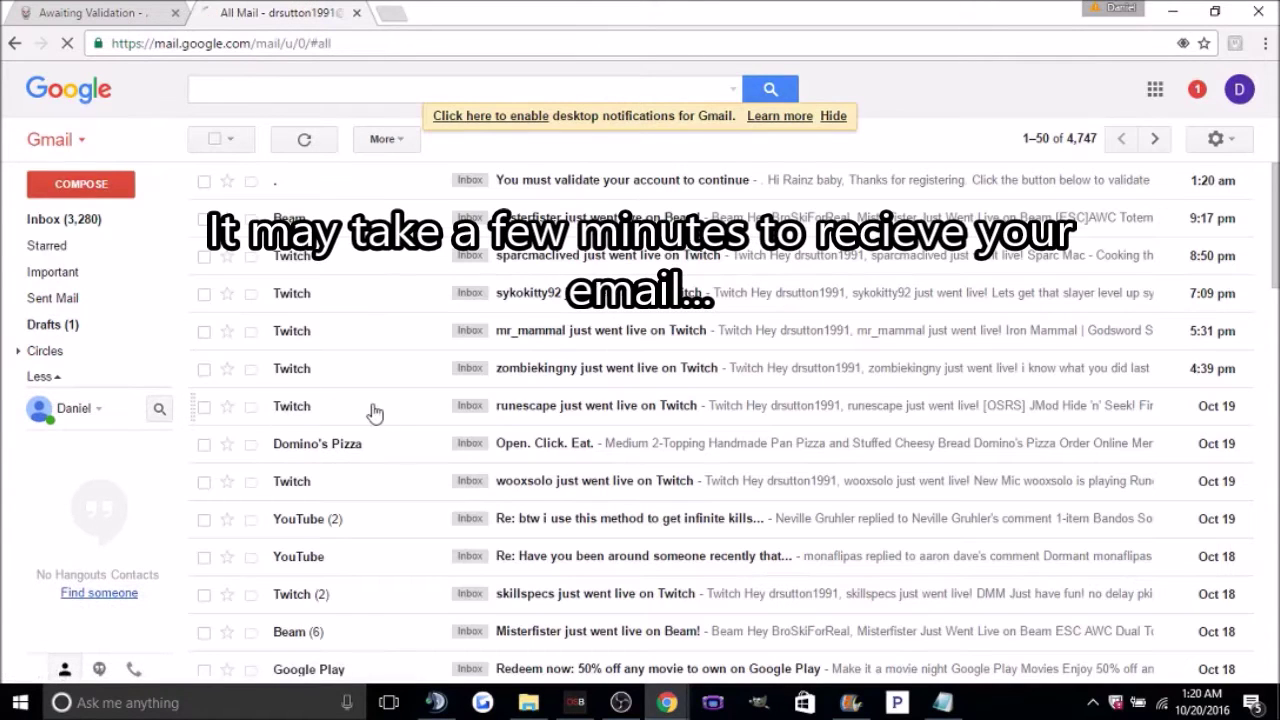
- Open the 'You must validate your account to continue' email from the inbox
{"action": "mouse_move", "coordinate": [118, 343]}
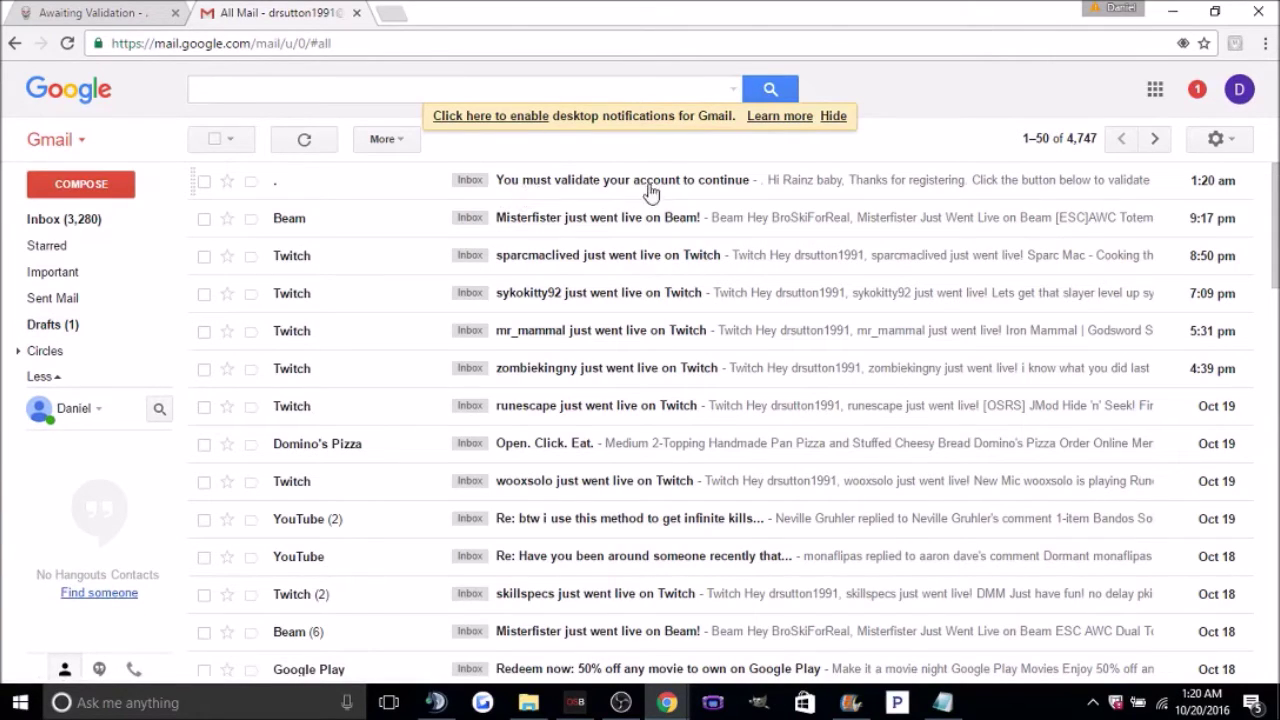
{"action": "middle_click", "coordinate": [820, 191]}
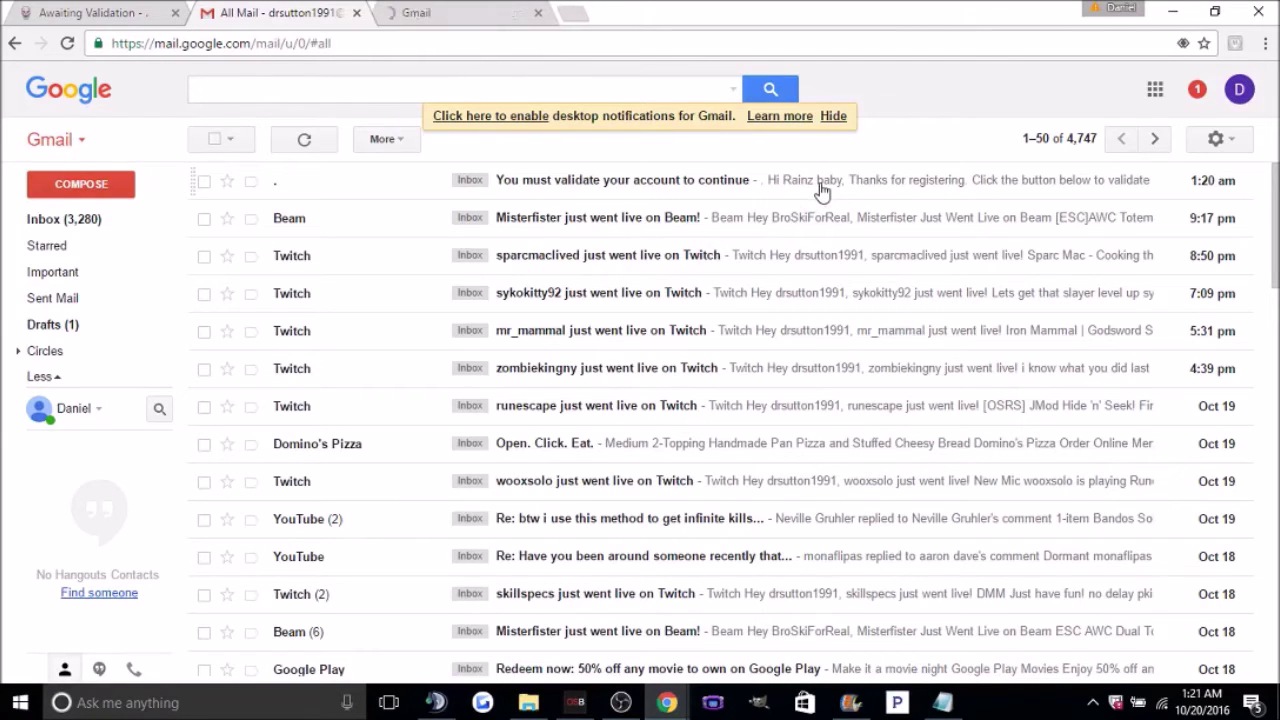
{"action": "left_click", "coordinate": [684, 192]}
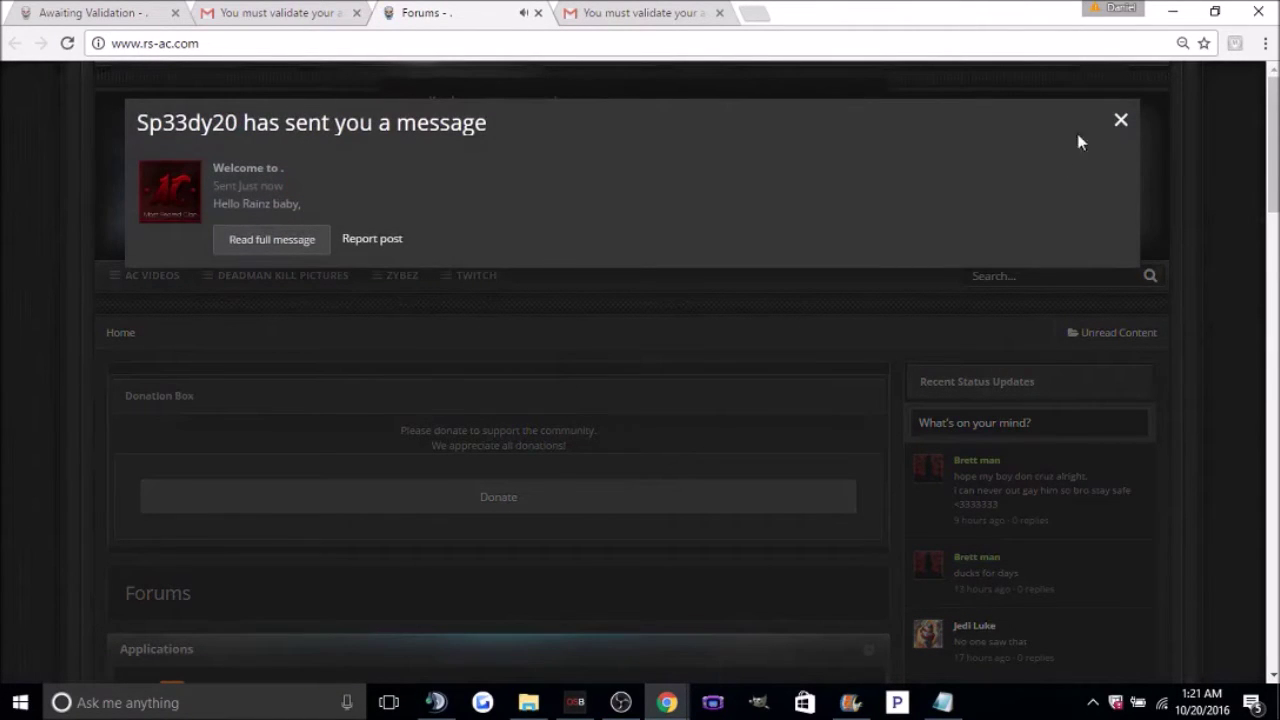
- Dismiss the new-message notice, view the GMT Pk topic, then return to the forum home page
{"action": "left_click", "coordinate": [1121, 122]}
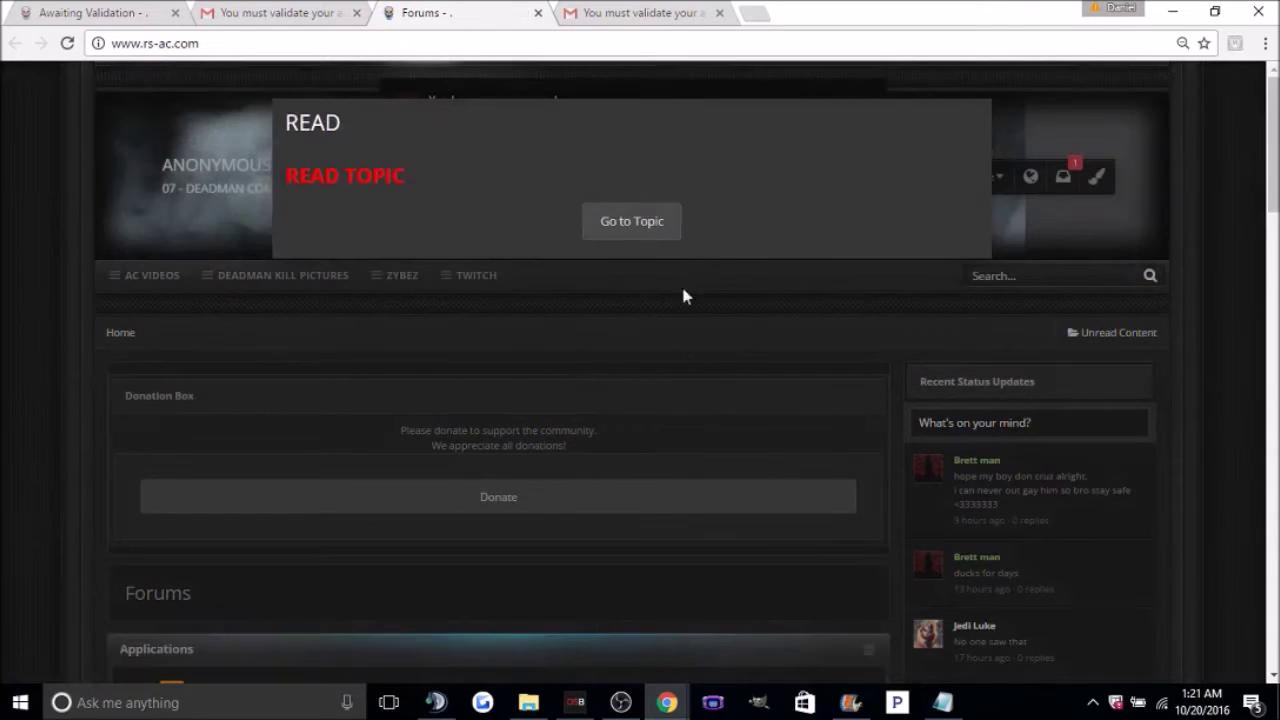
{"action": "left_click", "coordinate": [652, 222]}
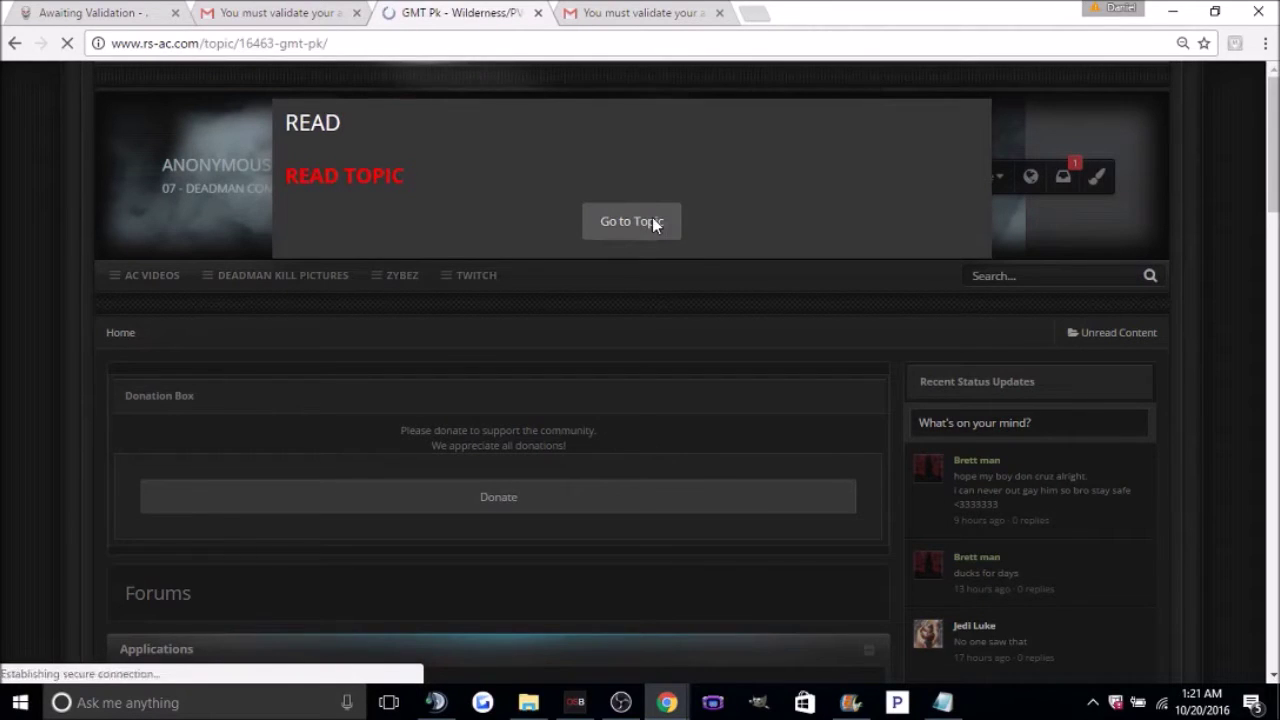
{"action": "scroll", "coordinate": [597, 456], "scroll_direction": "down", "scroll_amount": 2}
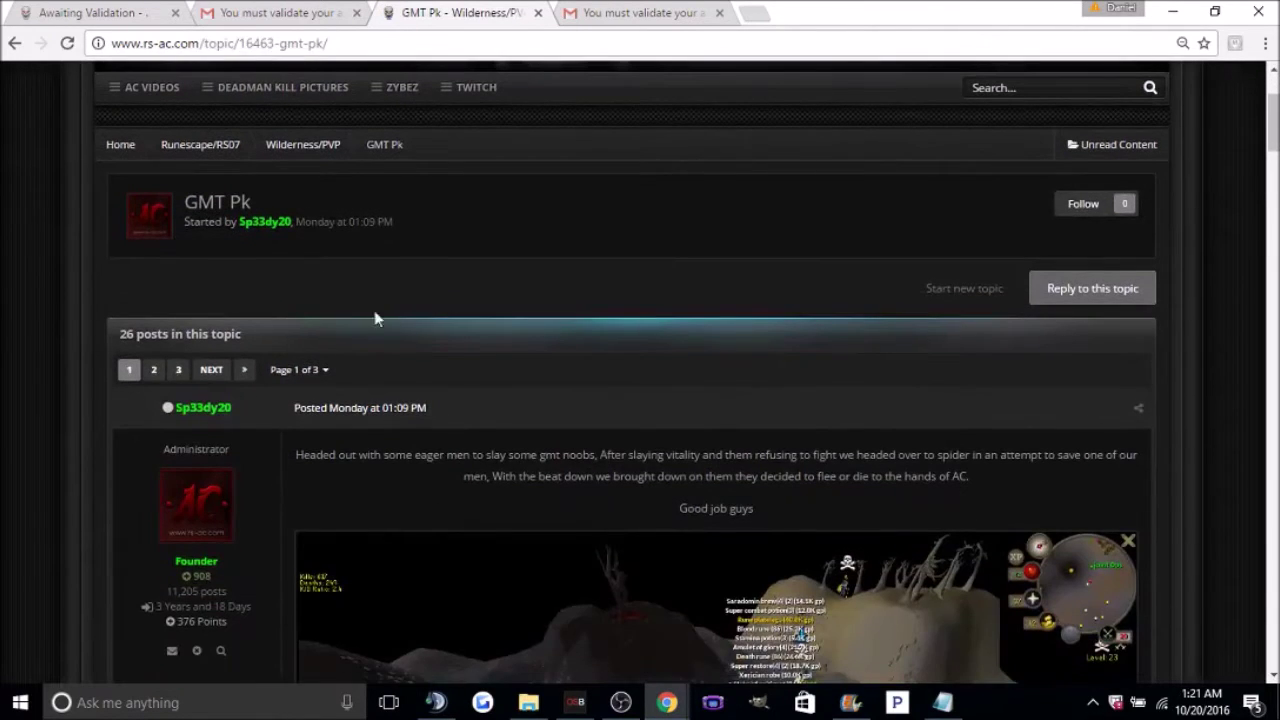
{"action": "left_click", "coordinate": [121, 146]}
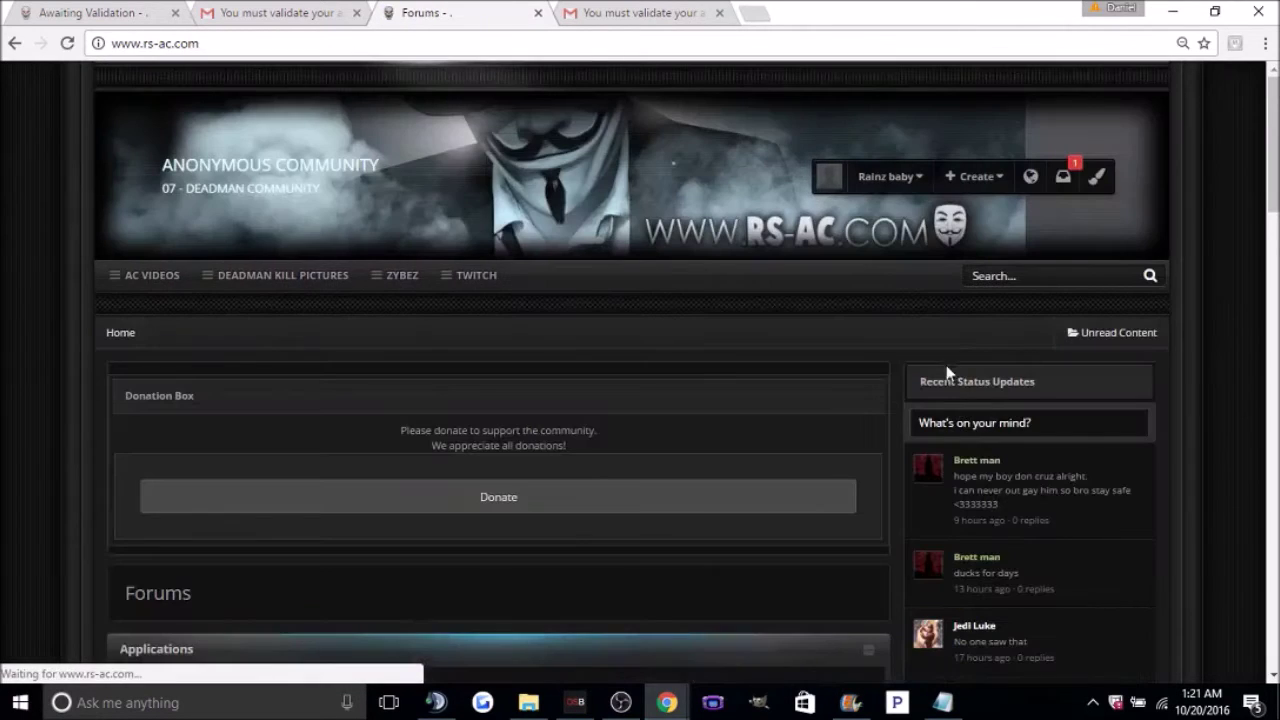
{"action": "scroll", "coordinate": [776, 425], "scroll_direction": "down", "scroll_amount": 2}
{"action": "scroll", "coordinate": [775, 430], "scroll_direction": "up", "scroll_amount": 2}
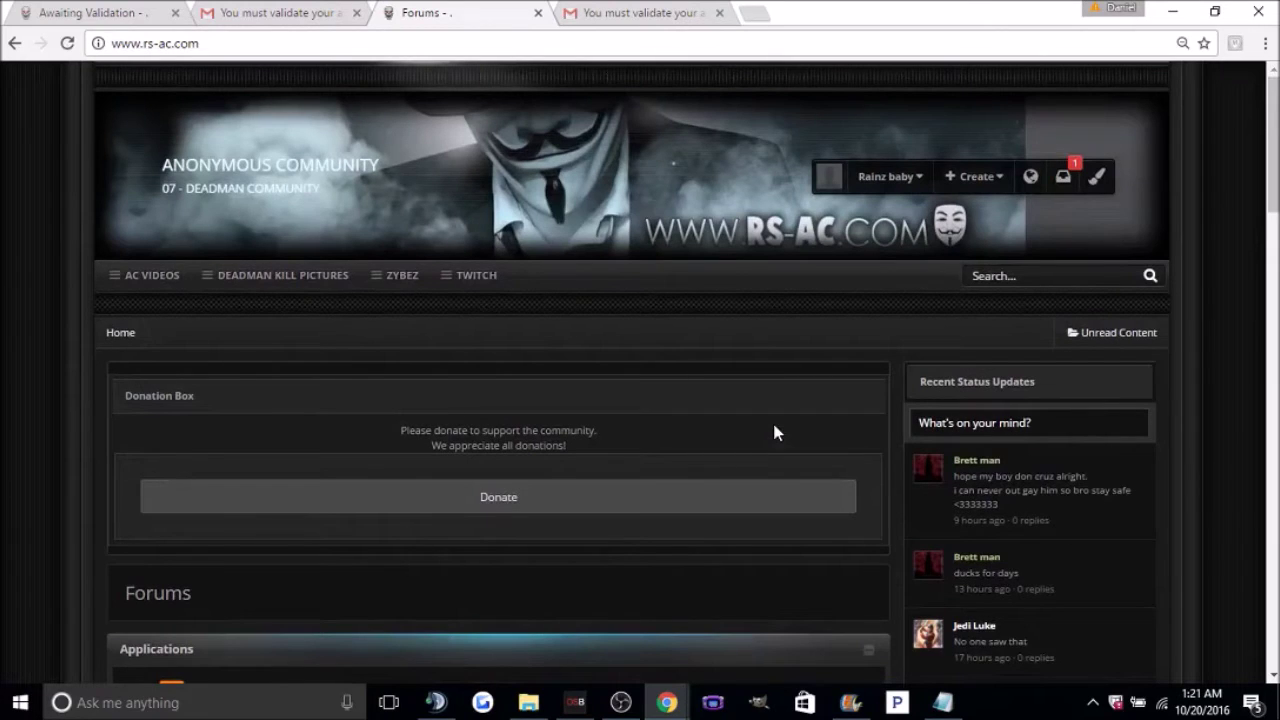
- Open the first Recent Topics entry and scroll down to its reply box
{"action": "scroll", "coordinate": [743, 414], "scroll_direction": "down", "scroll_amount": 5}
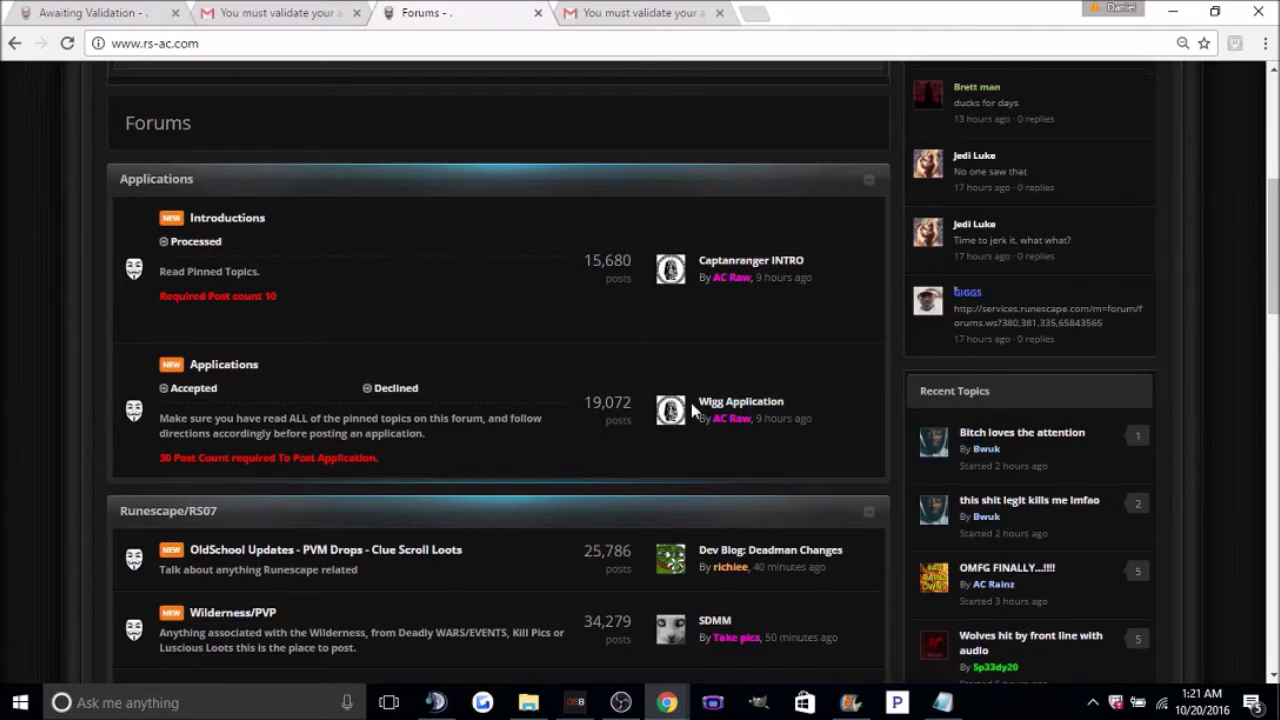
{"action": "scroll", "coordinate": [700, 412], "scroll_direction": "down", "scroll_amount": 3}
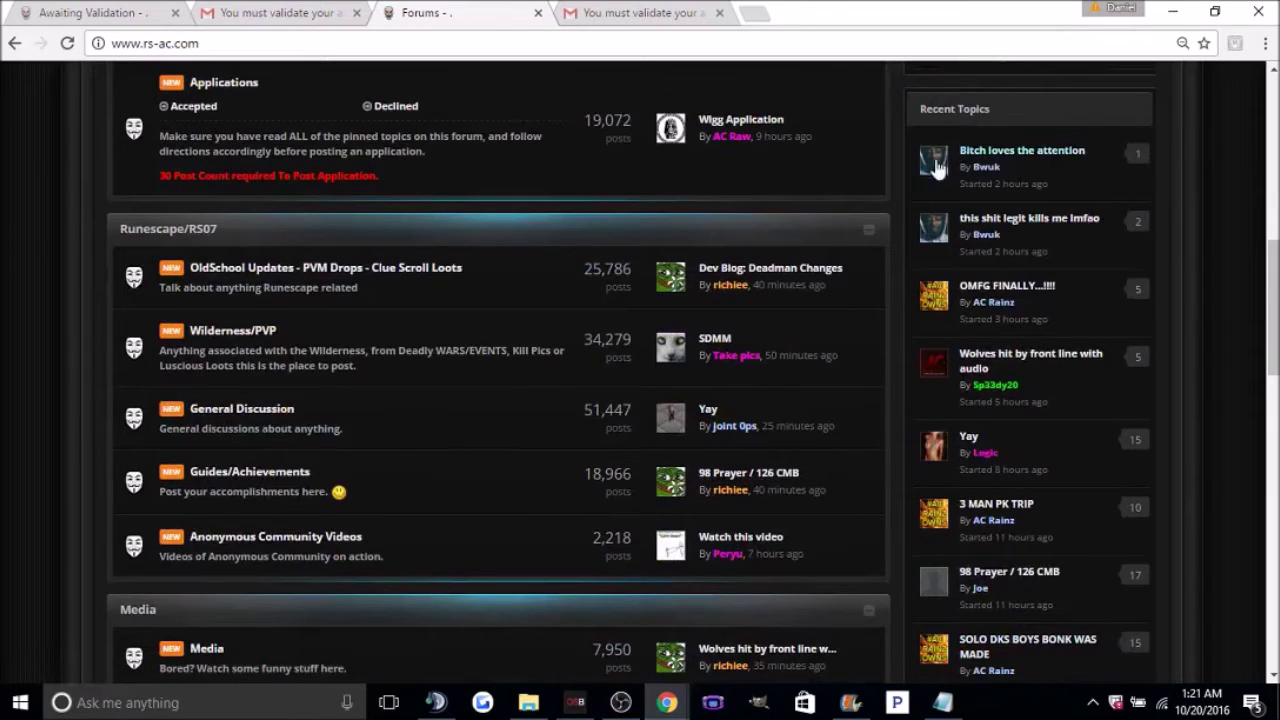
{"action": "mouse_move", "coordinate": [945, 522]}
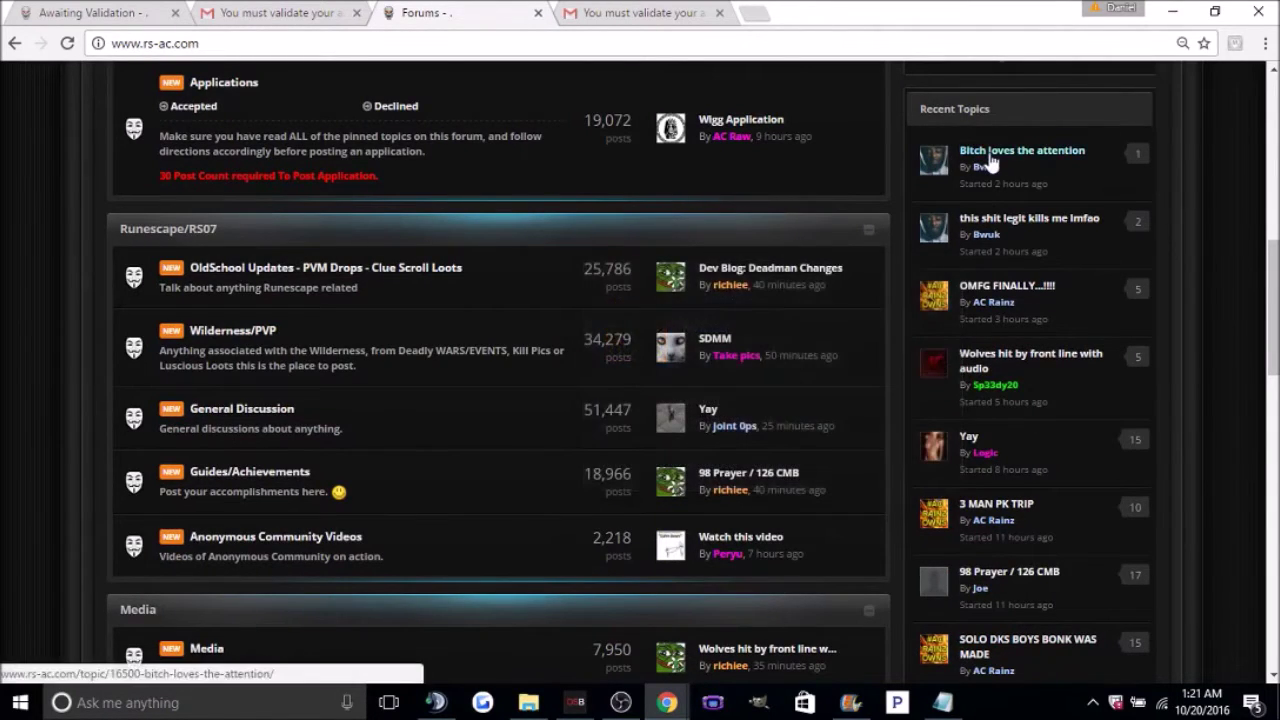
{"action": "middle_click", "coordinate": [990, 160]}
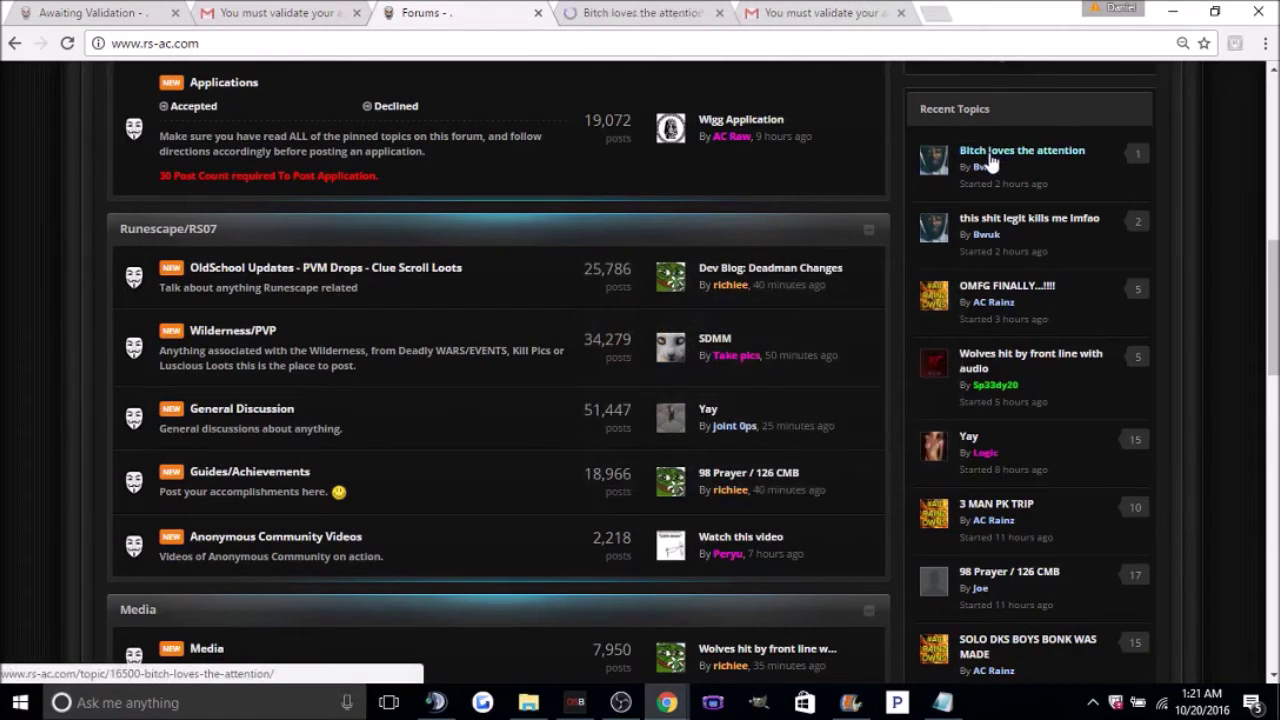
{"action": "left_click", "coordinate": [1000, 158]}
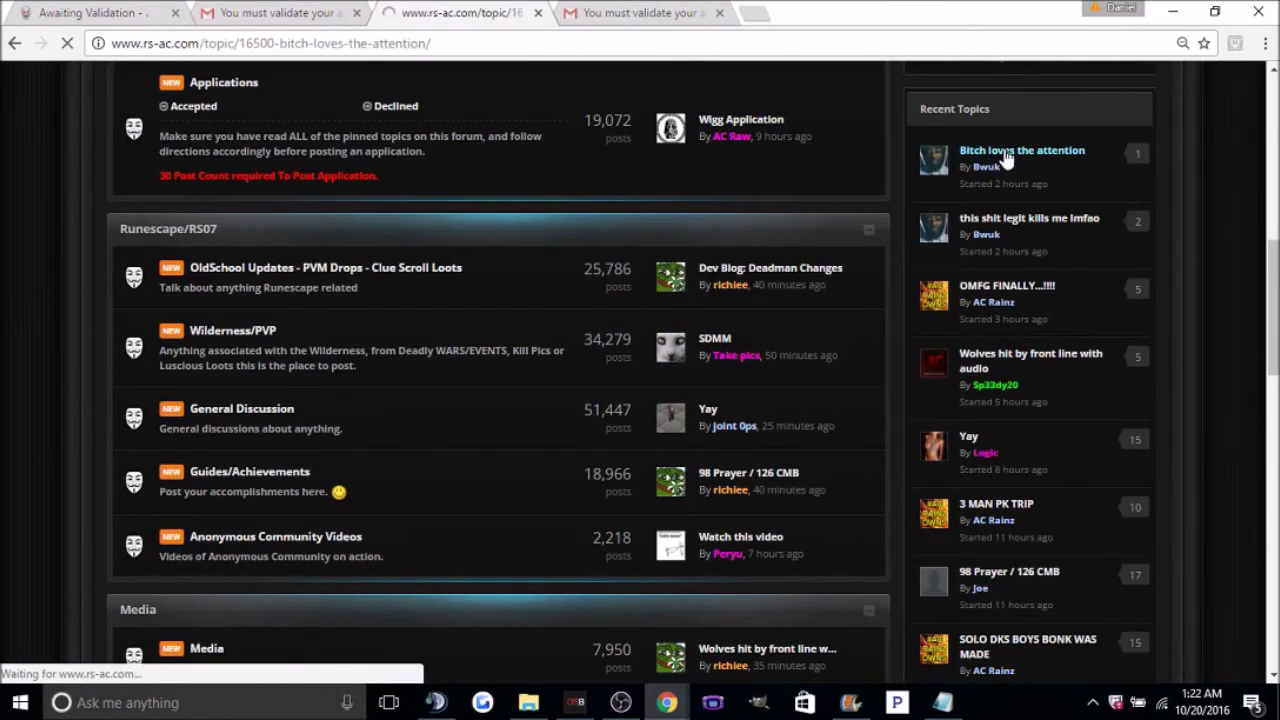
{"action": "scroll", "coordinate": [510, 272], "scroll_direction": "down", "scroll_amount": 2}
{"action": "scroll", "coordinate": [514, 265], "scroll_direction": "down", "scroll_amount": 3}
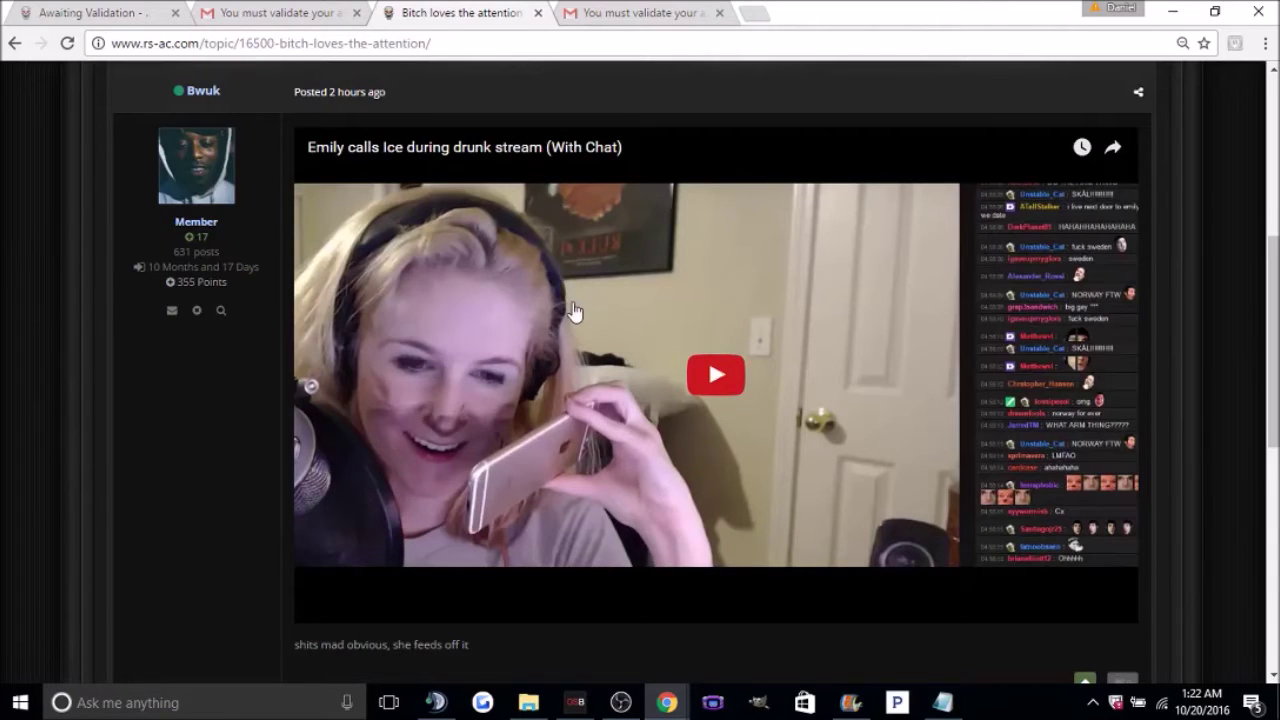
{"action": "scroll", "coordinate": [571, 309], "scroll_direction": "down", "scroll_amount": 6}
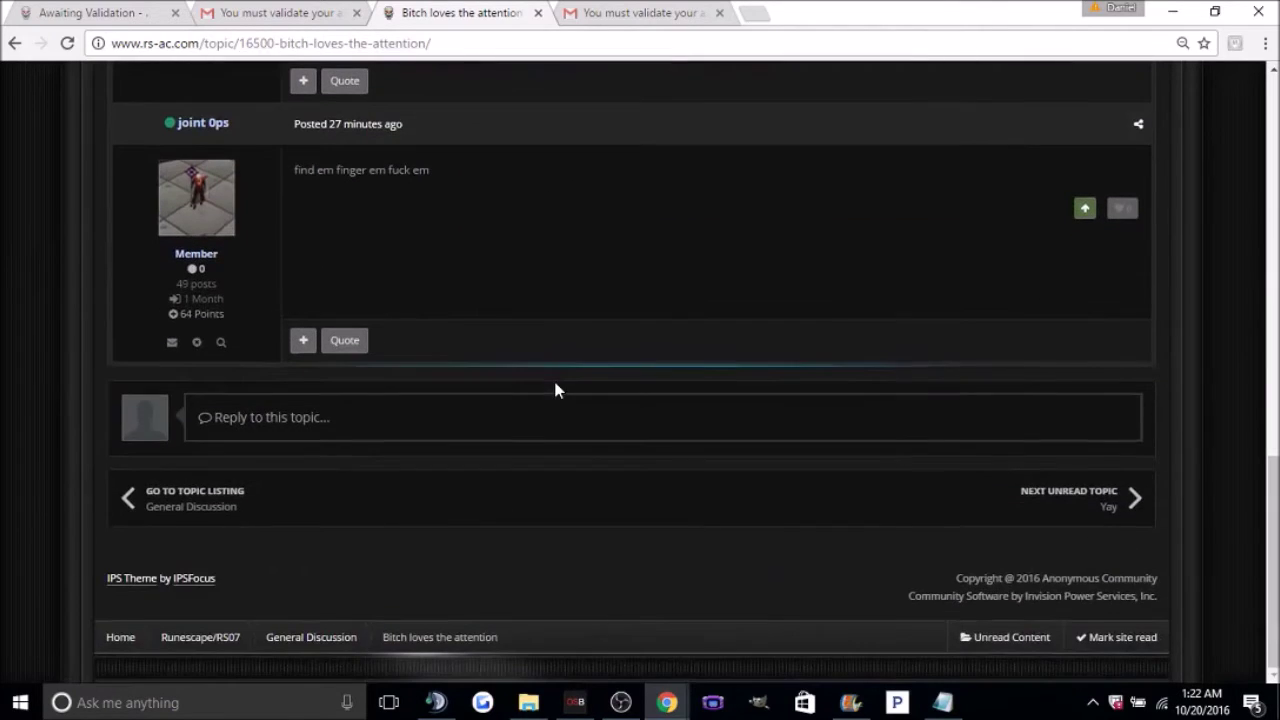
- Write a one-line 'for realz' reply about another member and submit it
{"action": "left_click", "coordinate": [441, 413]}
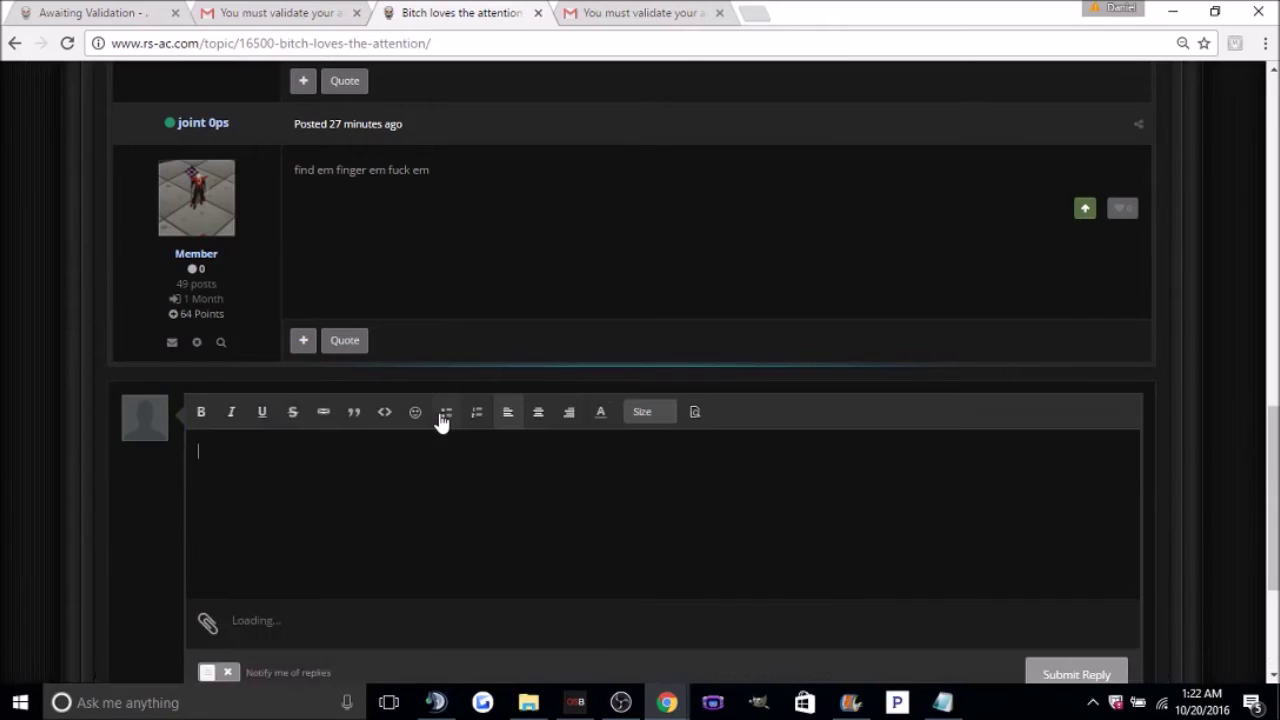
{"action": "type", "text": "loooo"}
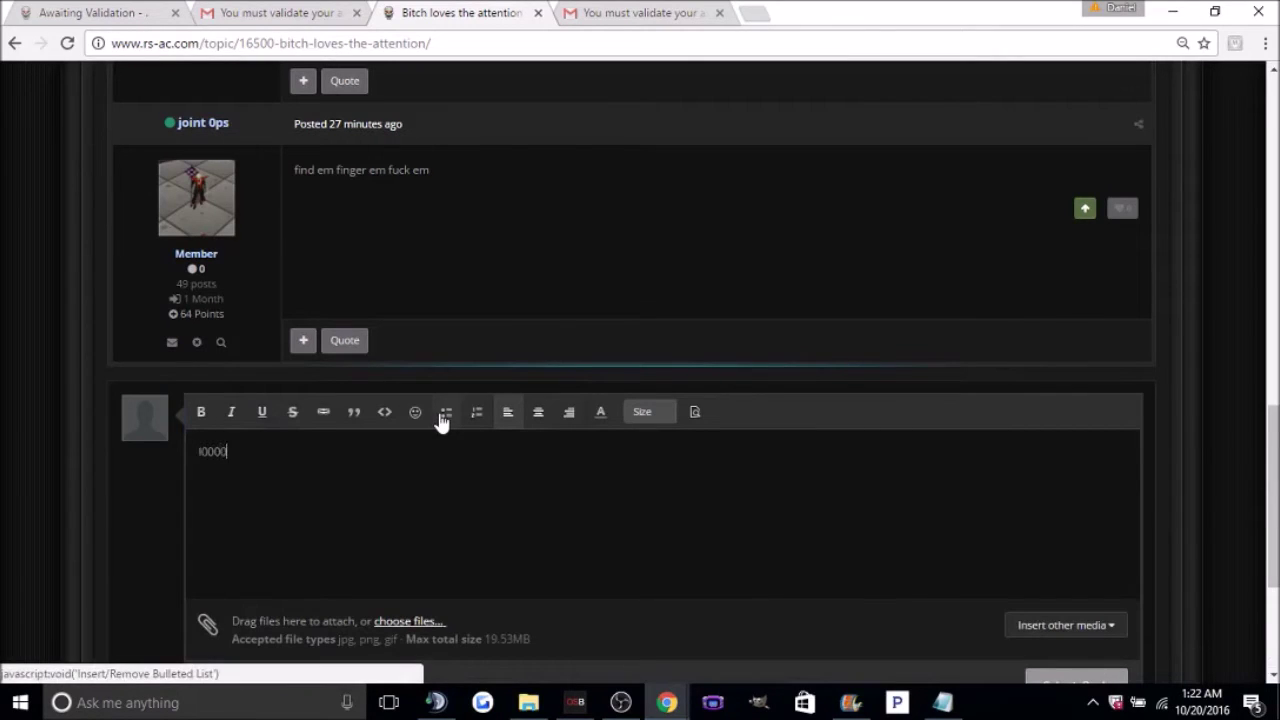
{"action": "type", "text": "l em"}
{"action": "key", "text": "BackSpace"}
{"action": "key", "text": "BackSpace"}
{"action": "key", "text": "BackSpace"}
{"action": "type", "text": "emily is a hooker for realz"}
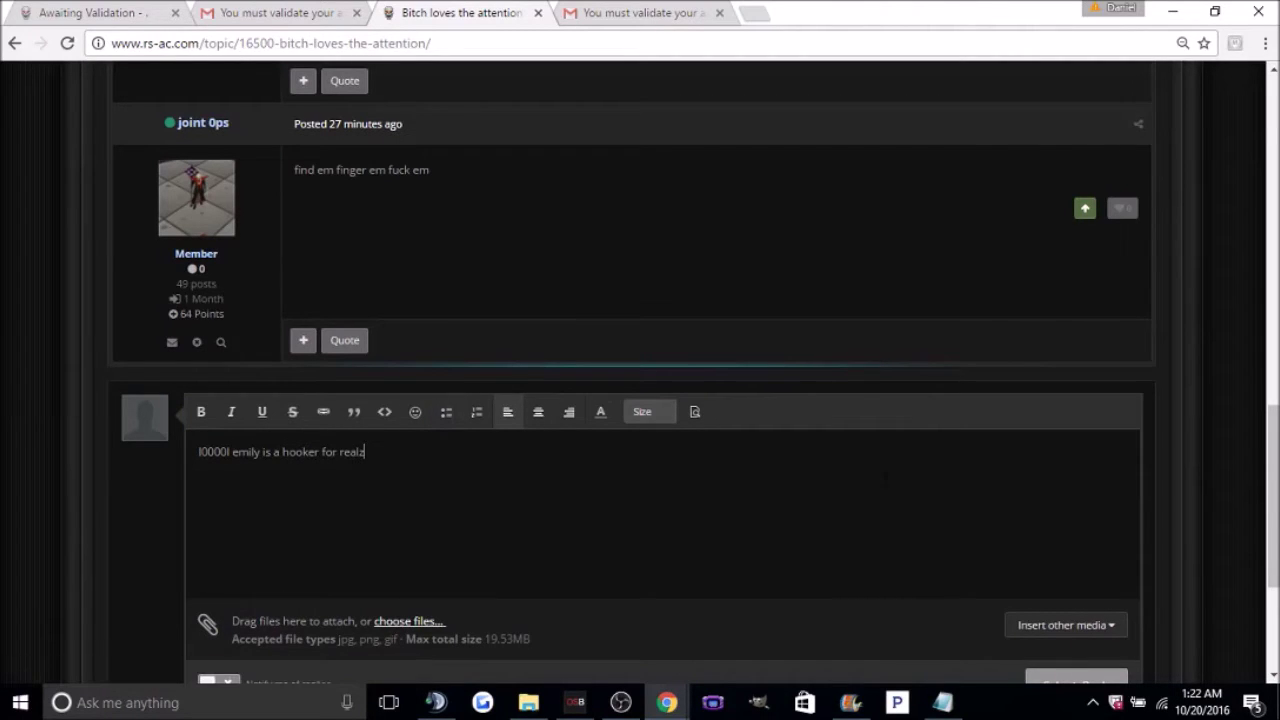
{"action": "scroll", "coordinate": [1041, 594], "scroll_direction": "down", "scroll_amount": 1}
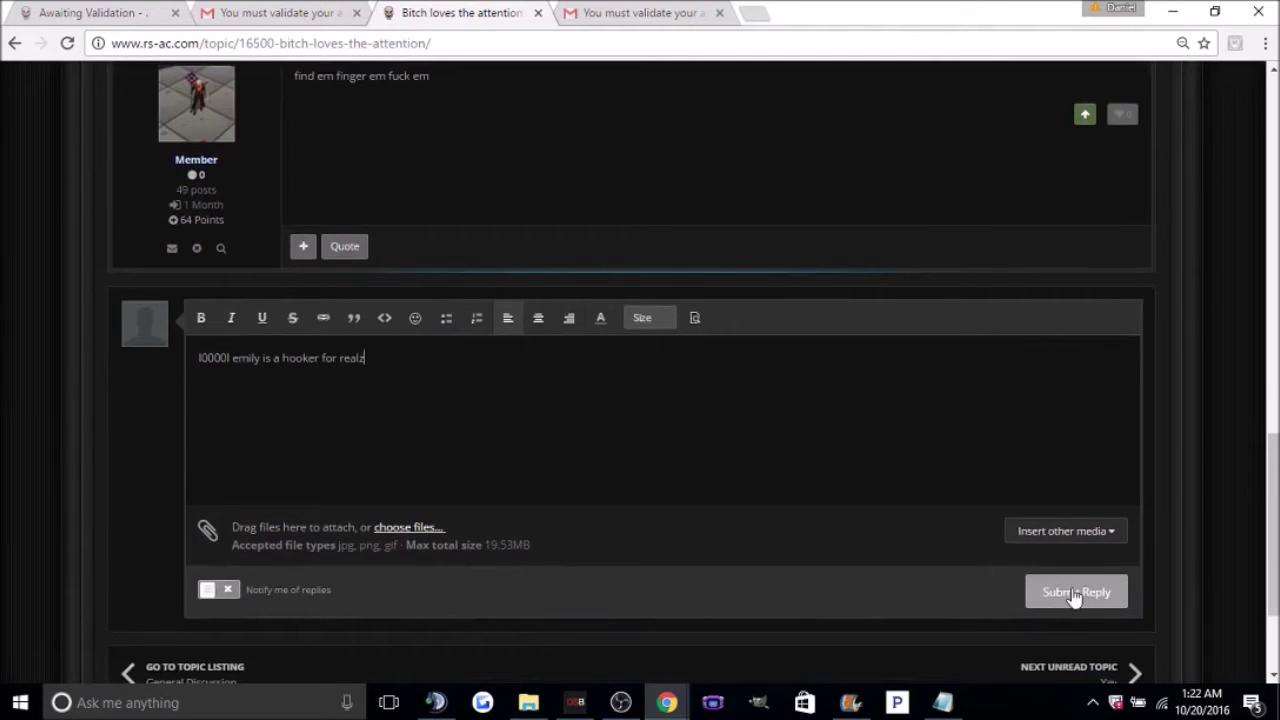
{"action": "left_click", "coordinate": [1075, 597]}
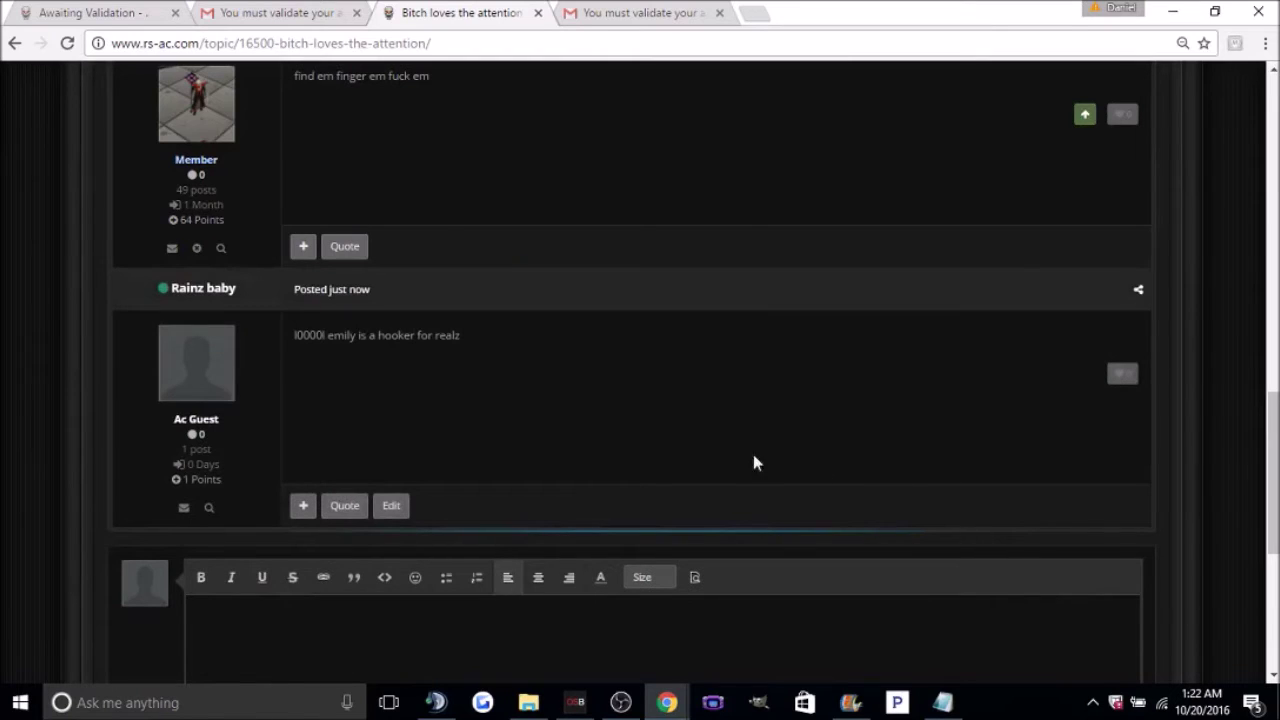
{"action": "scroll", "coordinate": [705, 474], "scroll_direction": "up", "scroll_amount": 6}
{"action": "scroll", "coordinate": [705, 474], "scroll_direction": "down", "scroll_amount": 6}
- Go back home, open a recent topic, and type the reply 'nice vid'
{"action": "scroll", "coordinate": [705, 478], "scroll_direction": "up", "scroll_amount": 10}
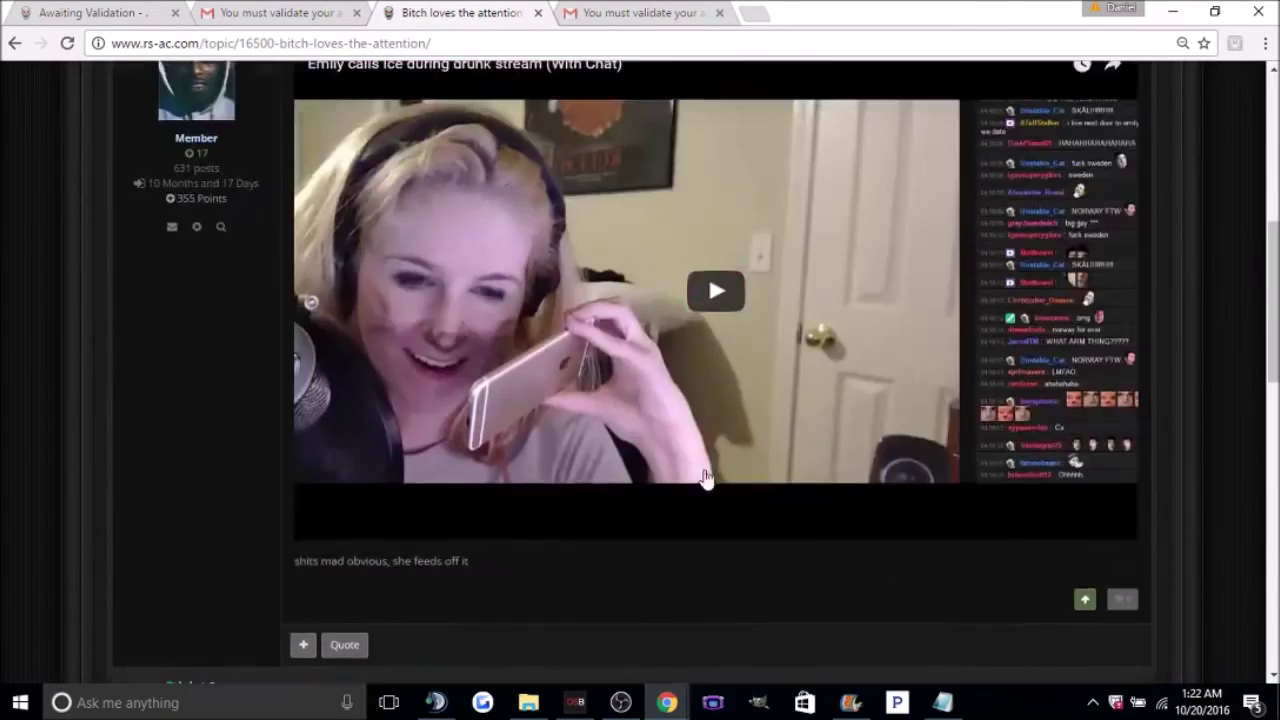
{"action": "left_click", "coordinate": [114, 337]}
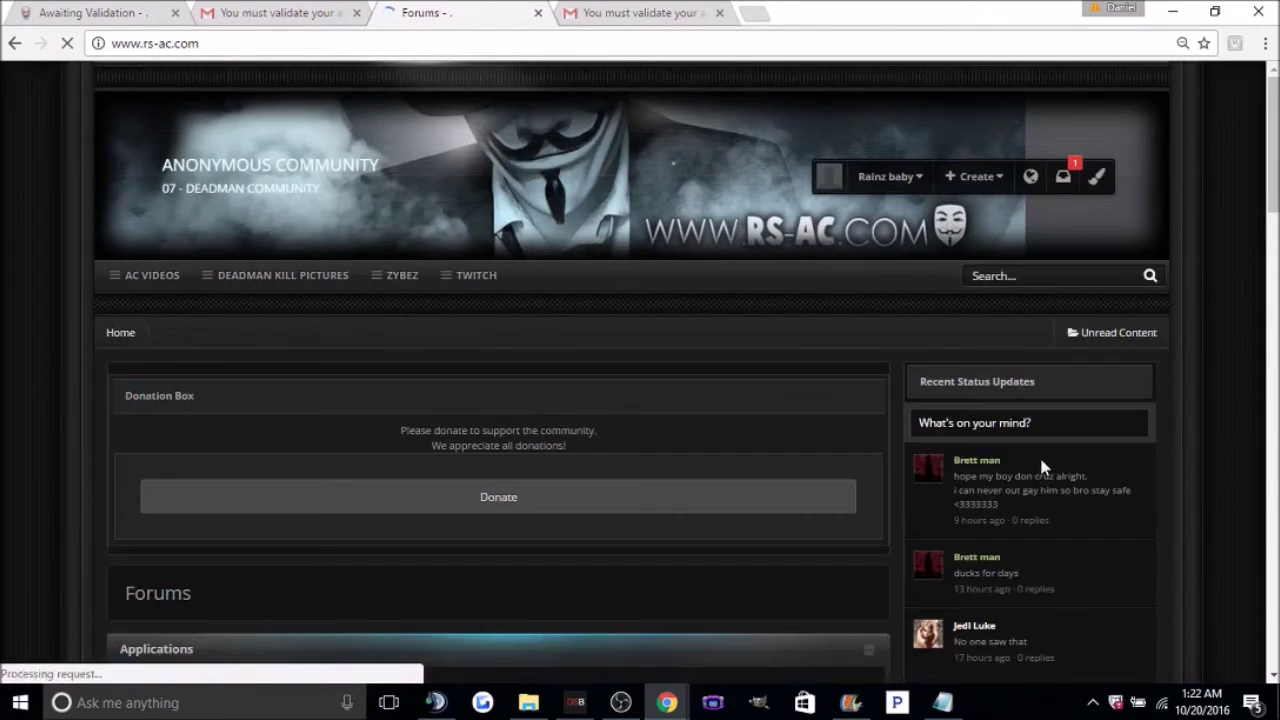
{"action": "scroll", "coordinate": [1039, 454], "scroll_direction": "down", "scroll_amount": 6}
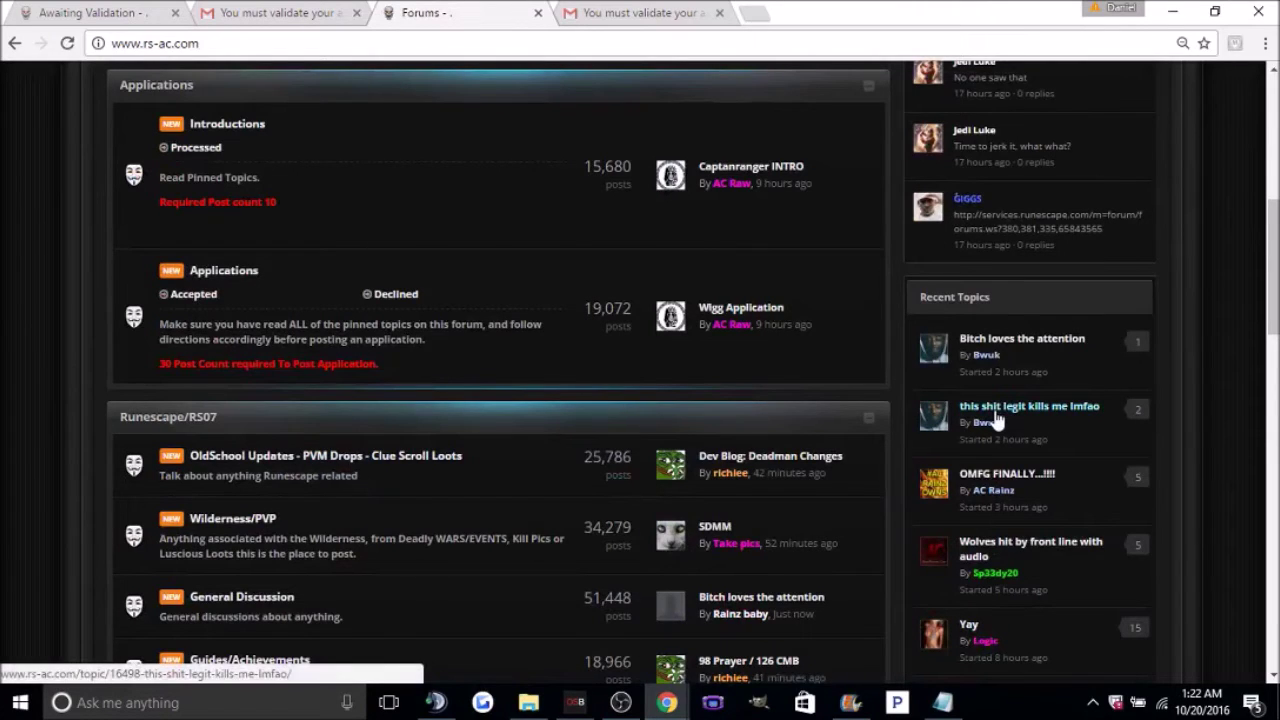
{"action": "scroll", "coordinate": [1010, 420], "scroll_direction": "down", "scroll_amount": 1}
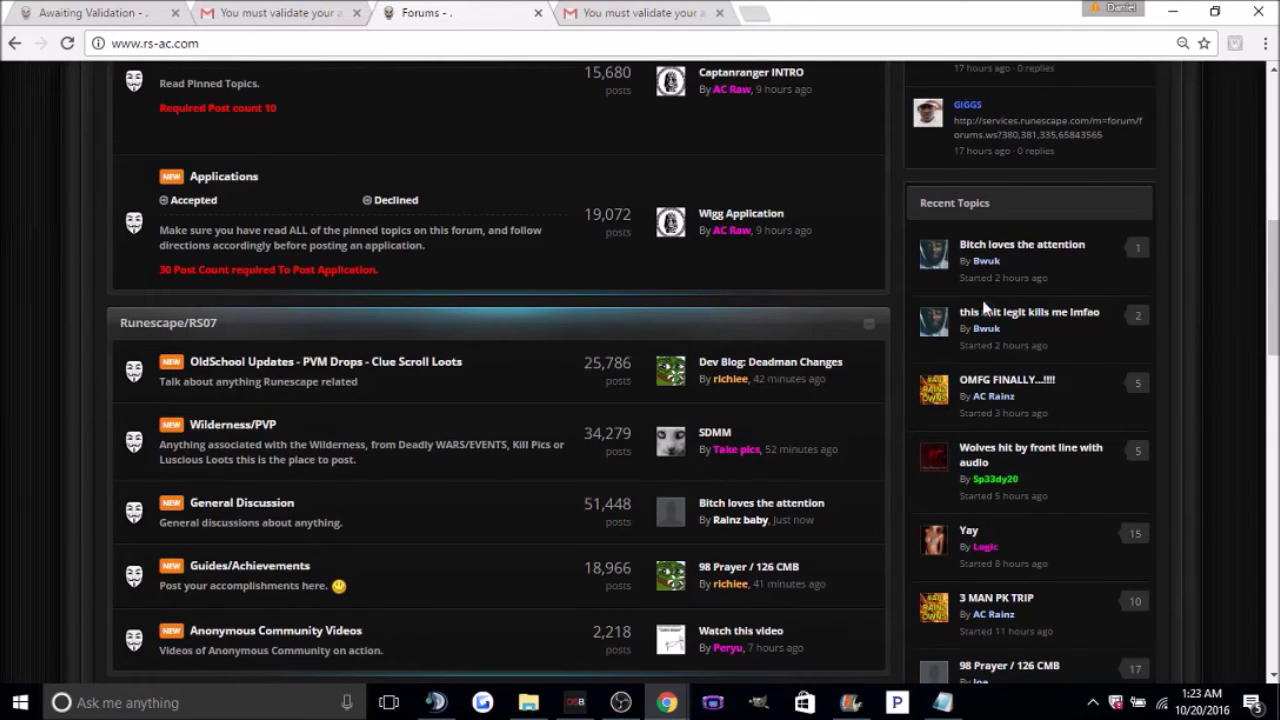
{"action": "left_click", "coordinate": [1012, 312]}
{"action": "left_click", "coordinate": [395, 425]}
{"action": "type", "text": "nice vid"}
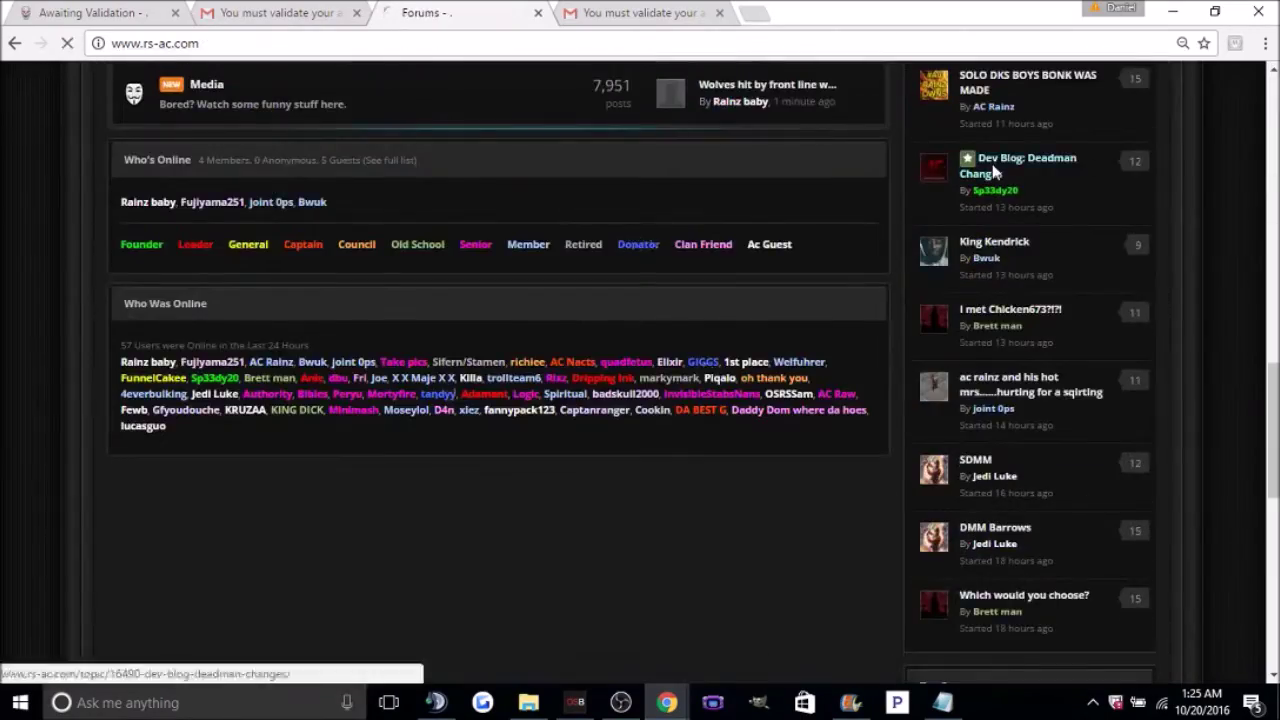
- Post 'Well that looks interesting' in the Dev Blog: Deadman Changes topic
{"action": "left_click", "coordinate": [995, 173]}
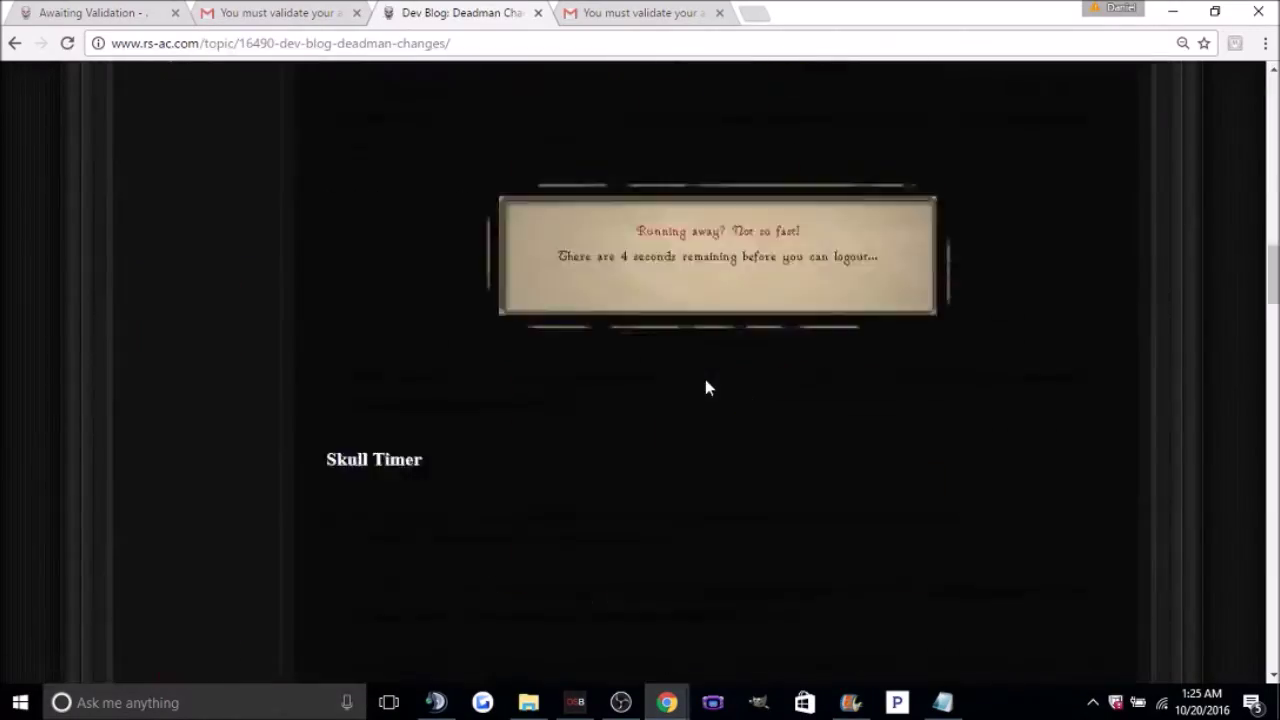
{"action": "scroll", "coordinate": [705, 379], "scroll_direction": "down", "scroll_amount": 10}
{"action": "type", "text": "Well that looks interesting"}
{"action": "left_click", "coordinate": [1088, 416]}
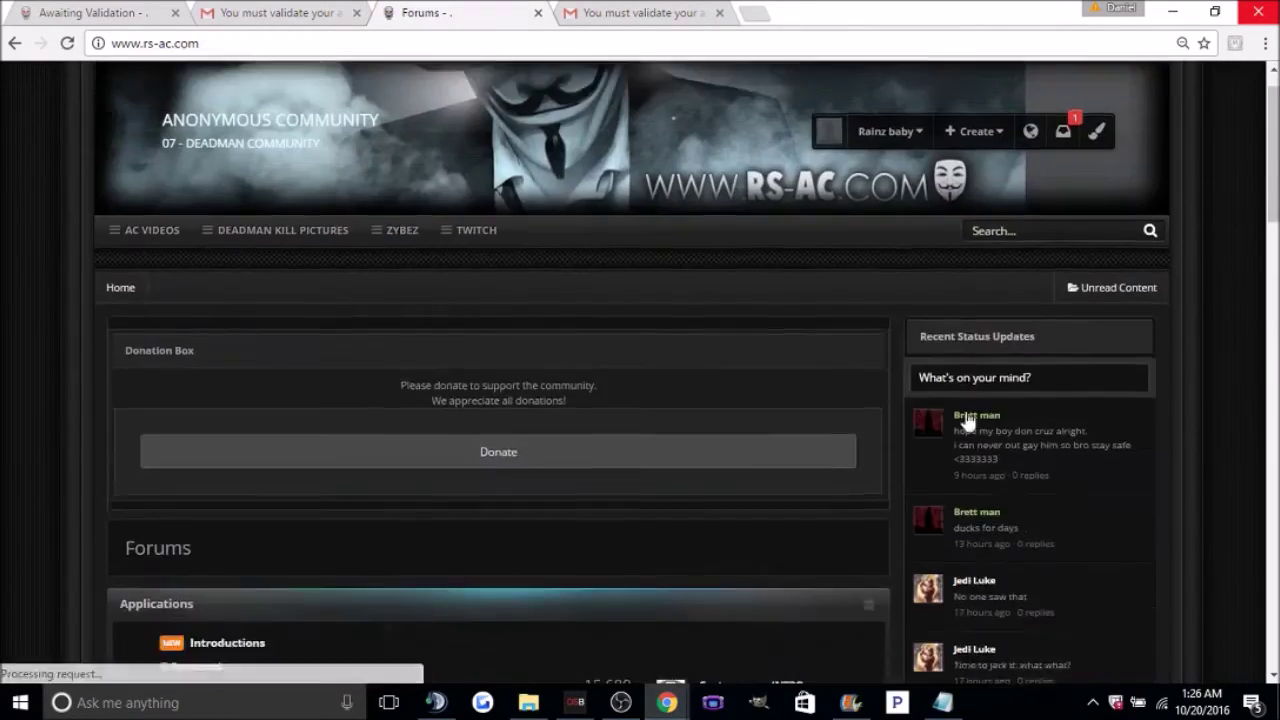
{"action": "scroll", "coordinate": [967, 422], "scroll_direction": "down", "scroll_amount": 10}
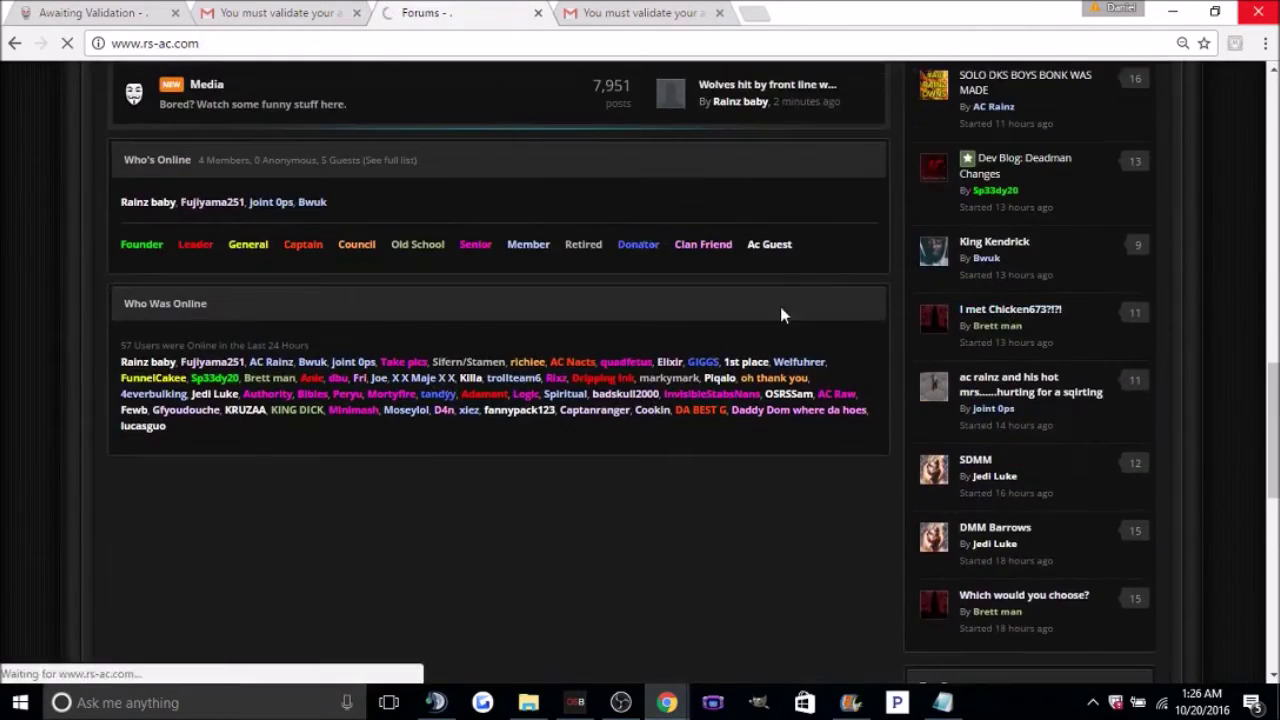
{"action": "left_click", "coordinate": [968, 306]}
- Submit the reply 'Ducks for realz!' with Ctrl+Enter, then return to the forum home page
{"action": "scroll", "coordinate": [660, 418], "scroll_direction": "down", "scroll_amount": 10}
{"action": "type", "text": "Ducks for realz!"}
{"action": "key", "text": "ctrl+Return"}
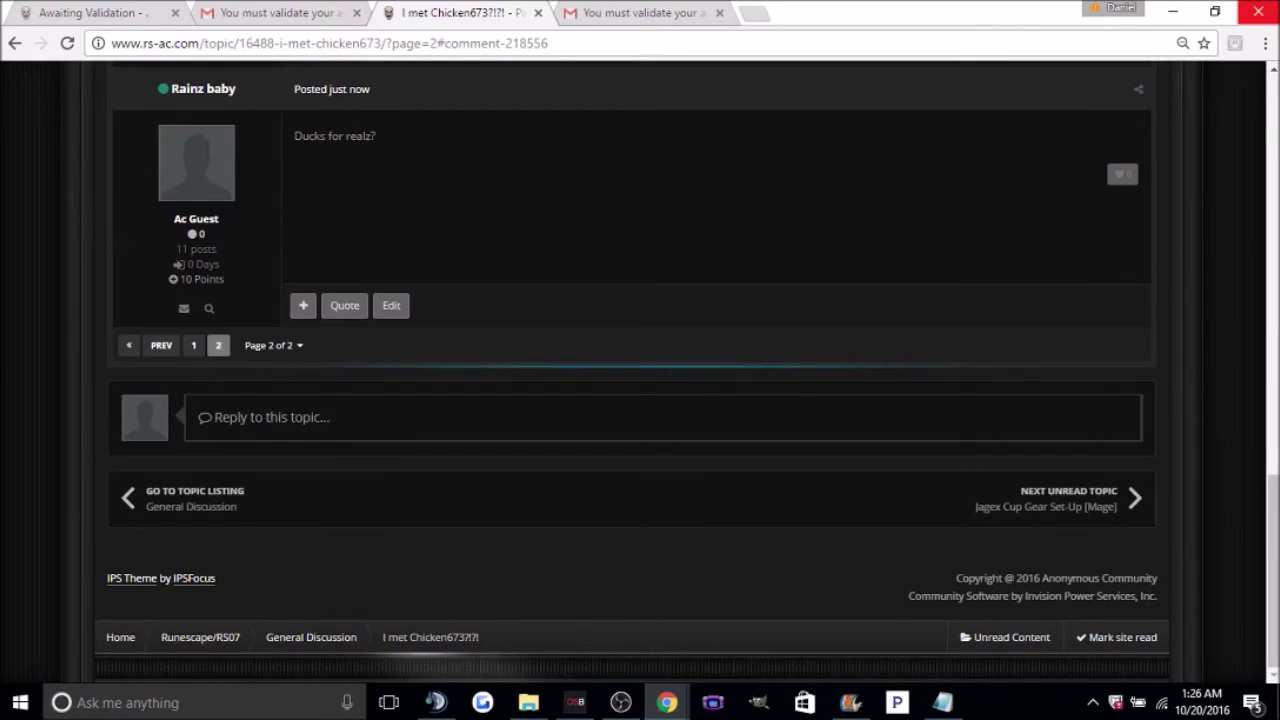
{"action": "left_click_drag", "start_coordinate": [177, 248], "coordinate": [218, 248]}
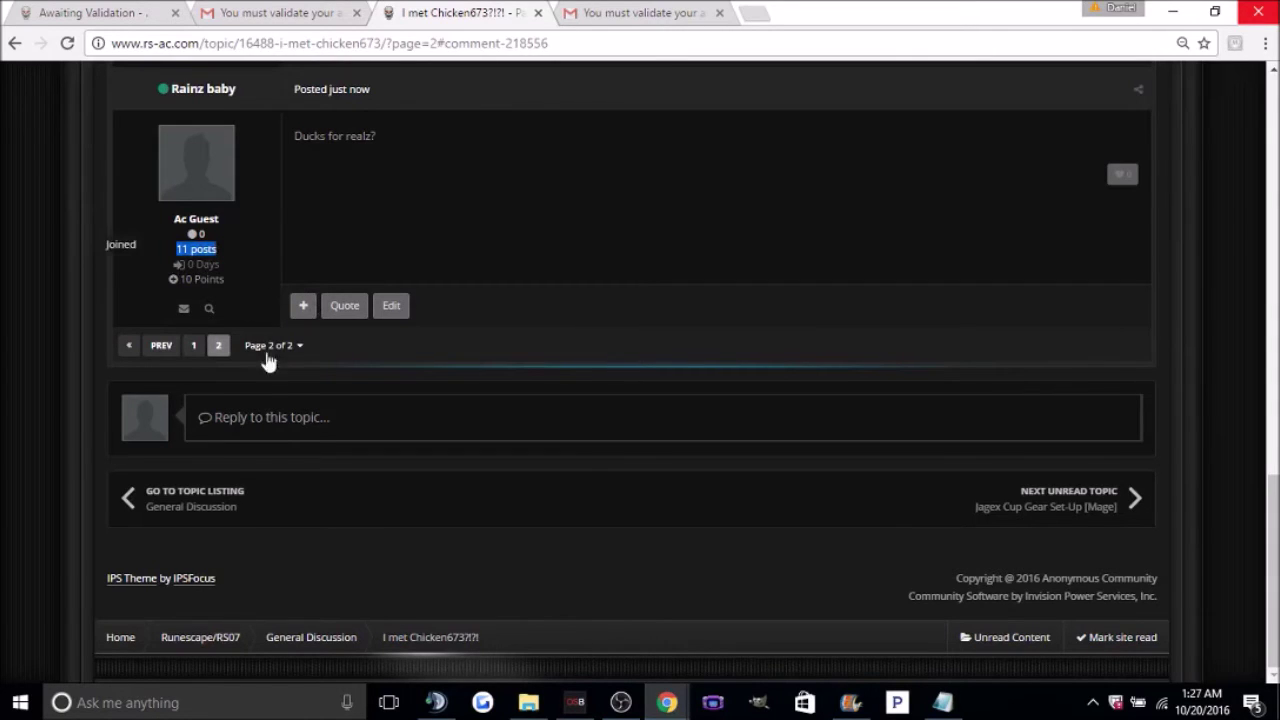
{"action": "scroll", "coordinate": [247, 376], "scroll_direction": "up", "scroll_amount": 15}
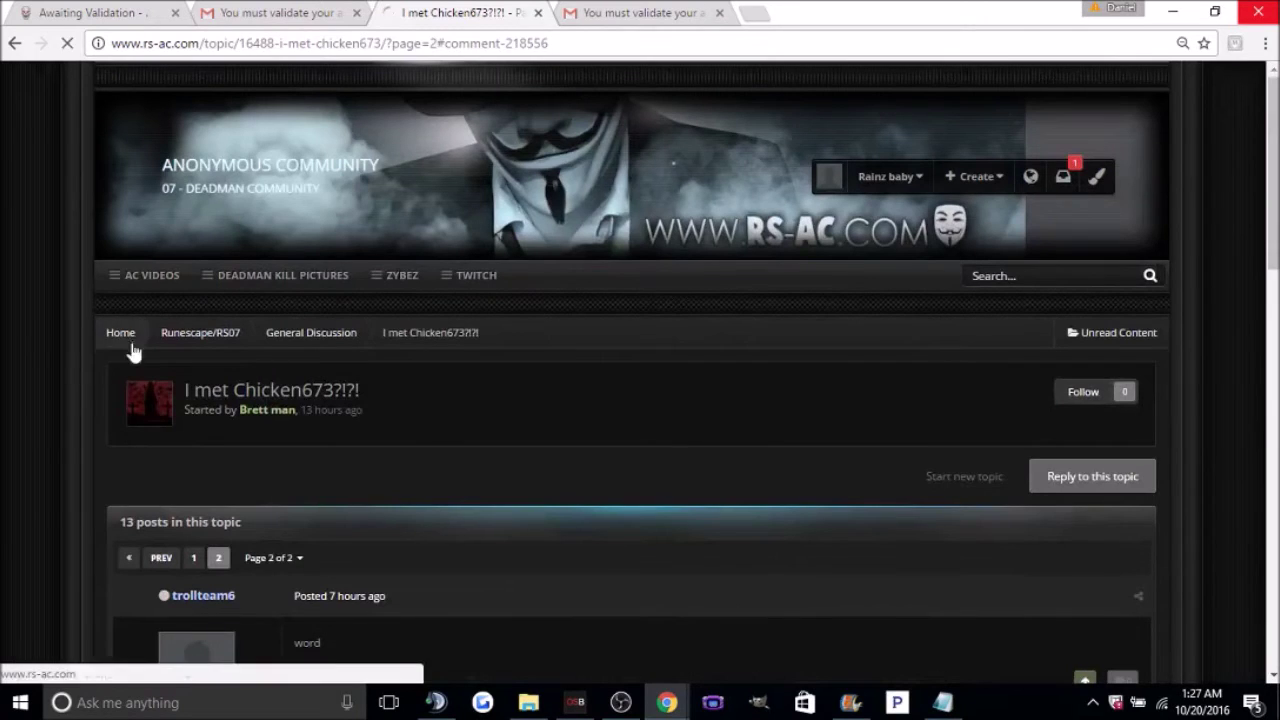
{"action": "left_click", "coordinate": [112, 336]}
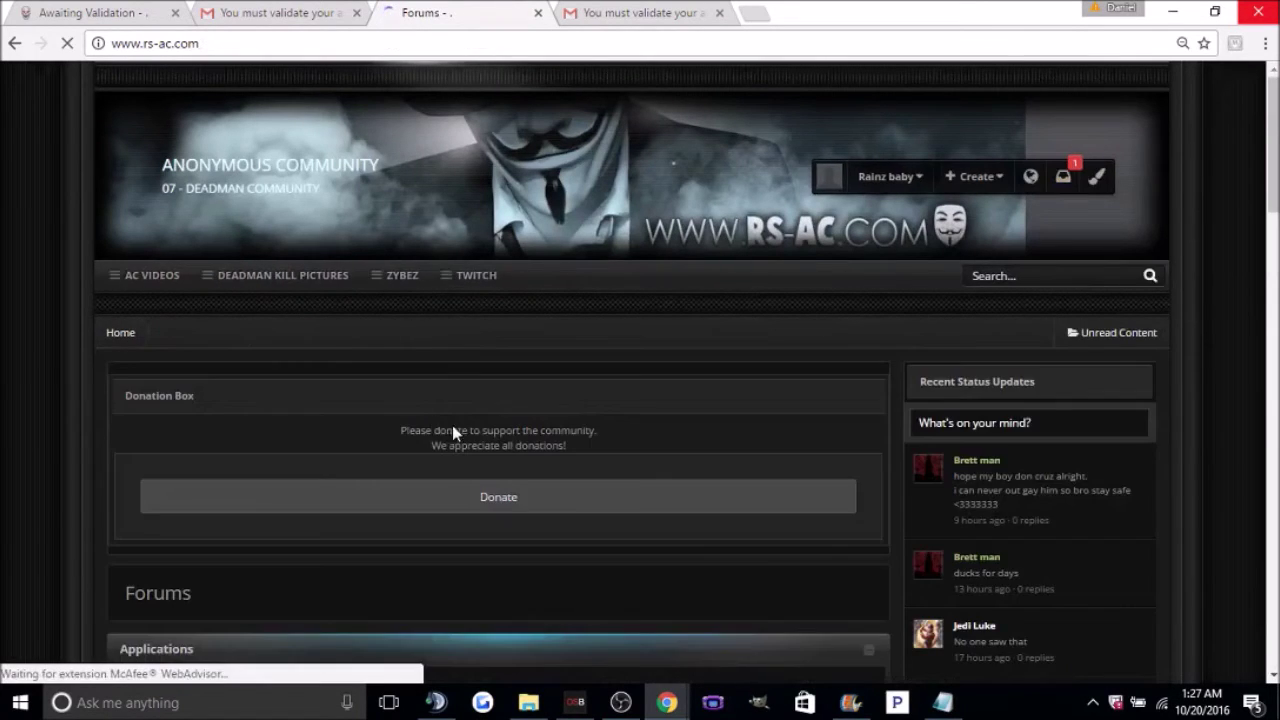
{"action": "scroll", "coordinate": [452, 425], "scroll_direction": "down", "scroll_amount": 5}
{"action": "scroll", "coordinate": [456, 432], "scroll_direction": "down", "scroll_amount": 1}
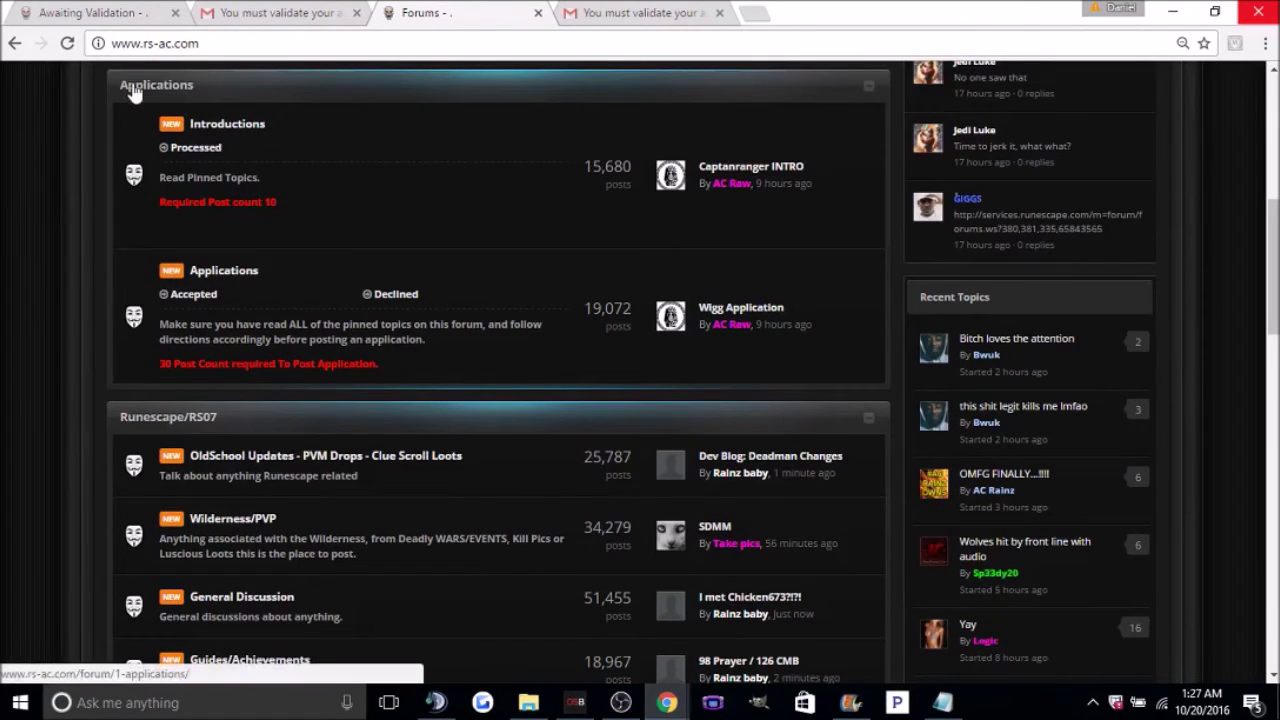
- Open the Introductions forum and click the pinned 07 Introduction Template topic
{"action": "left_click", "coordinate": [250, 135]}
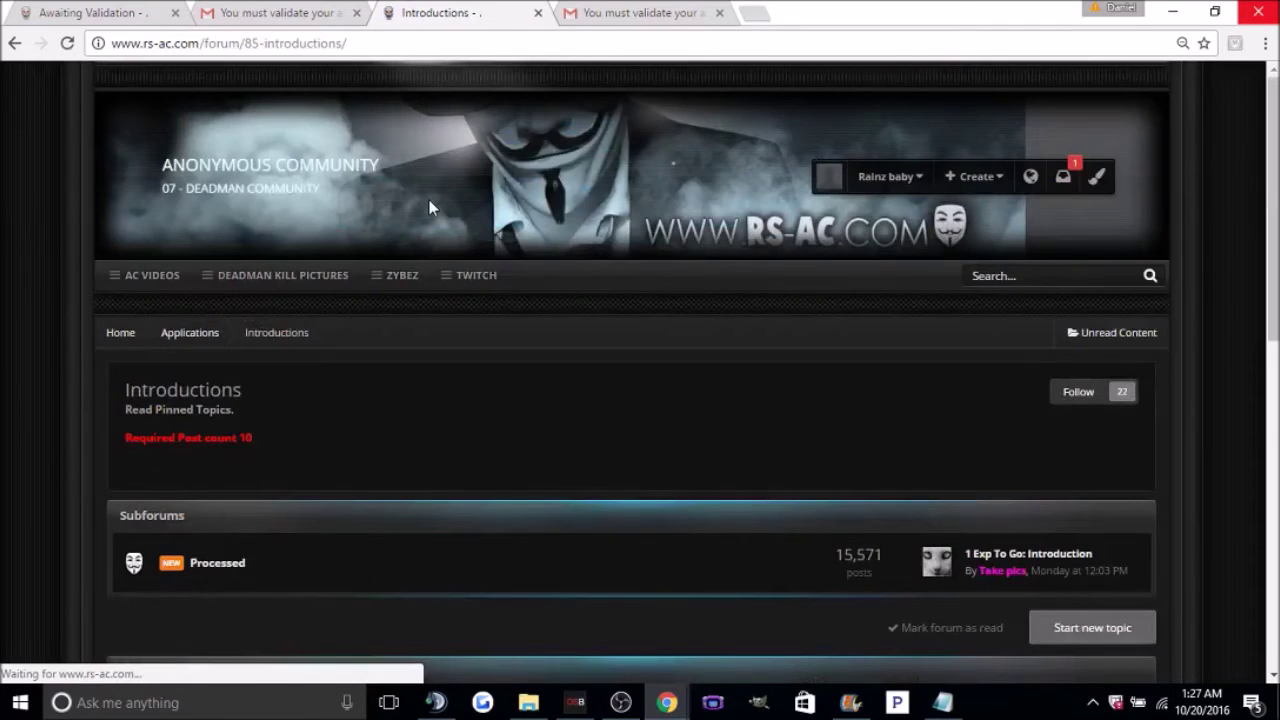
{"action": "scroll", "coordinate": [453, 229], "scroll_direction": "down", "scroll_amount": 3}
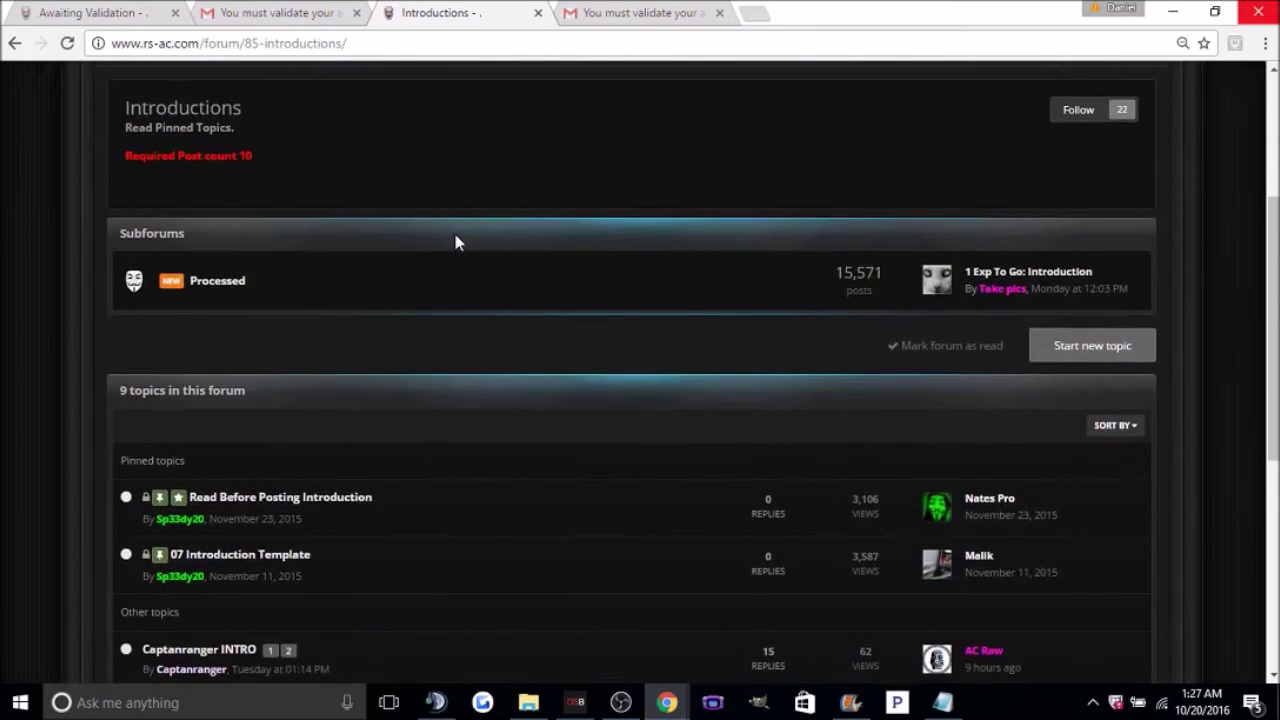
{"action": "scroll", "coordinate": [455, 242], "scroll_direction": "down", "scroll_amount": 2}
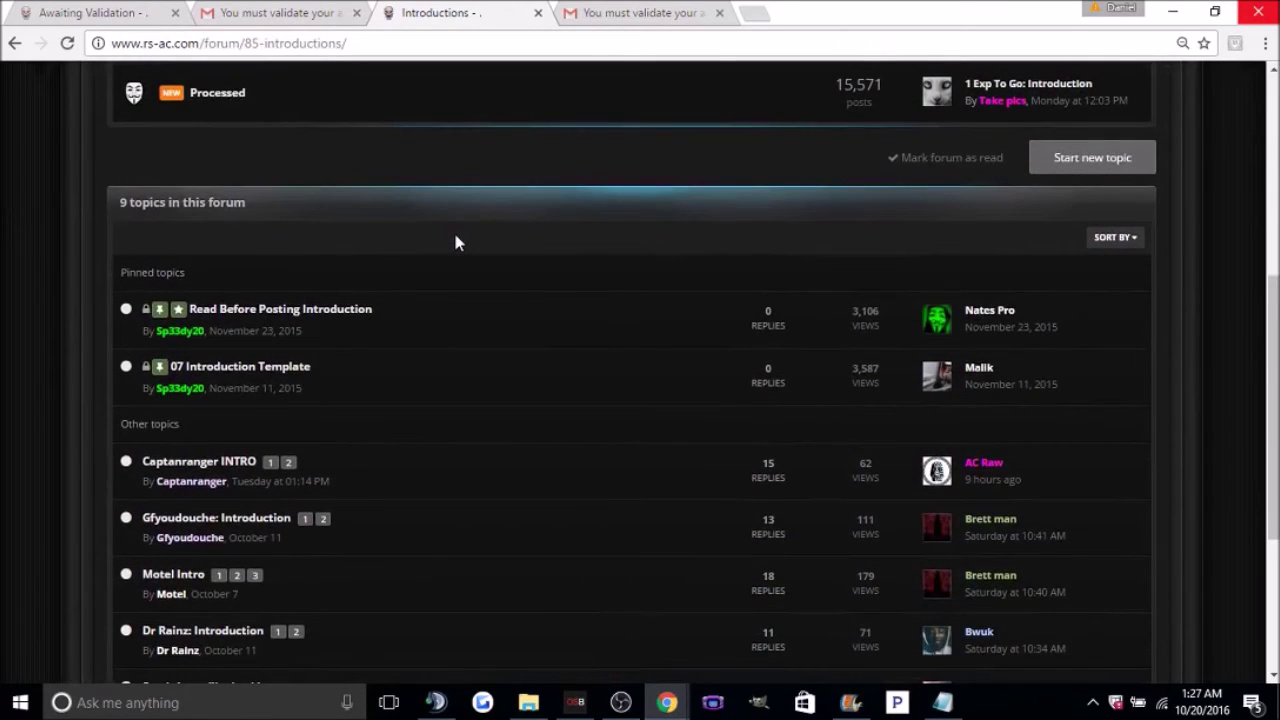
{"action": "scroll", "coordinate": [455, 242], "scroll_direction": "up", "scroll_amount": 3}
{"action": "scroll", "coordinate": [455, 242], "scroll_direction": "down", "scroll_amount": 3}
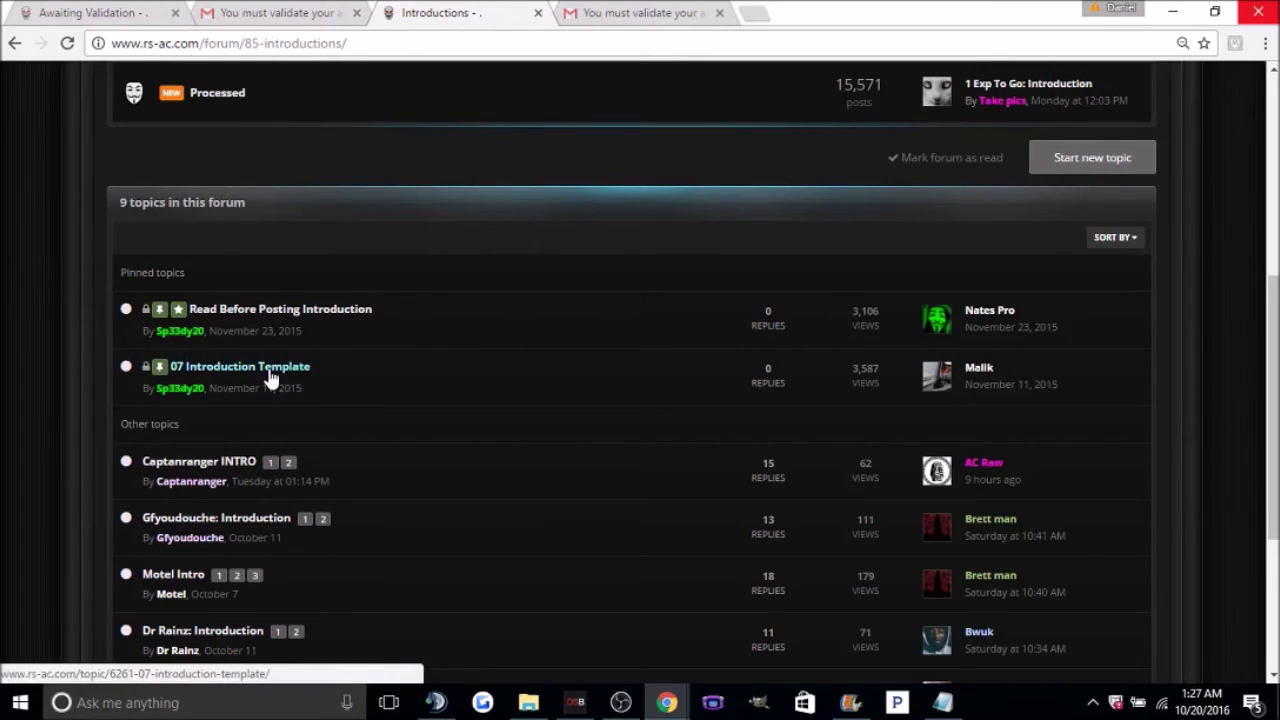
{"action": "mouse_move", "coordinate": [270, 376]}
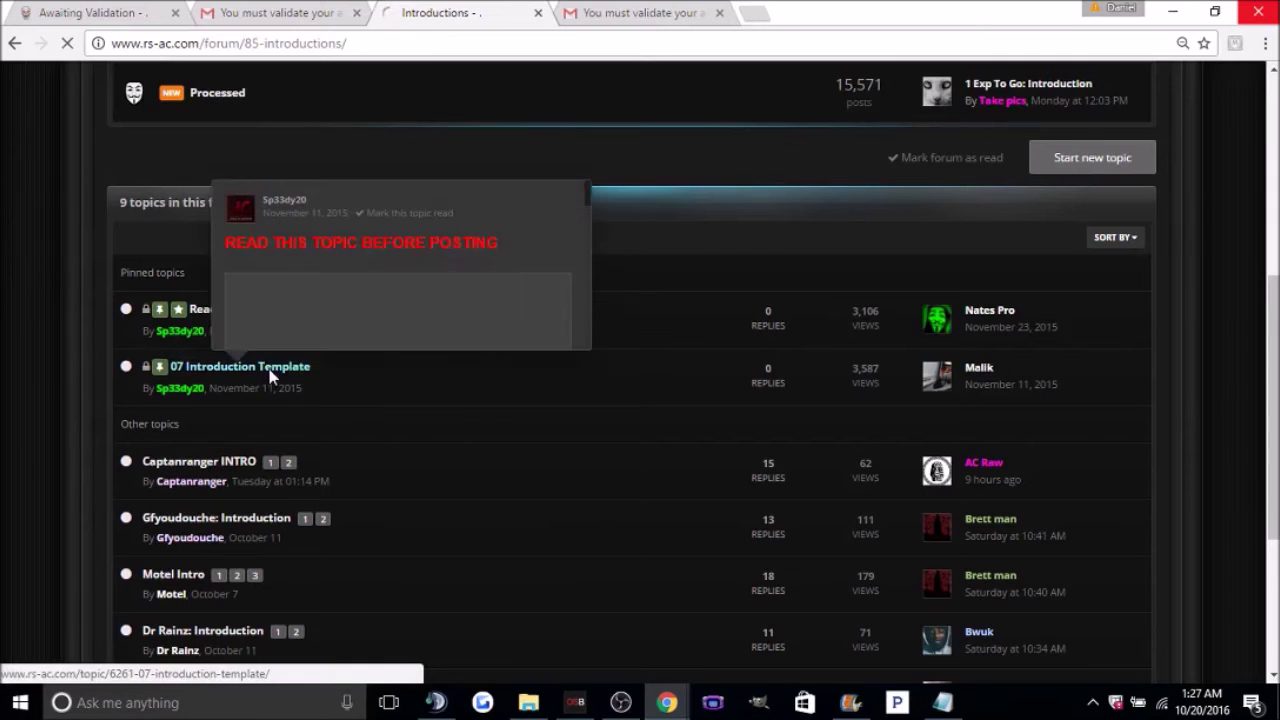
{"action": "left_click", "coordinate": [277, 372]}
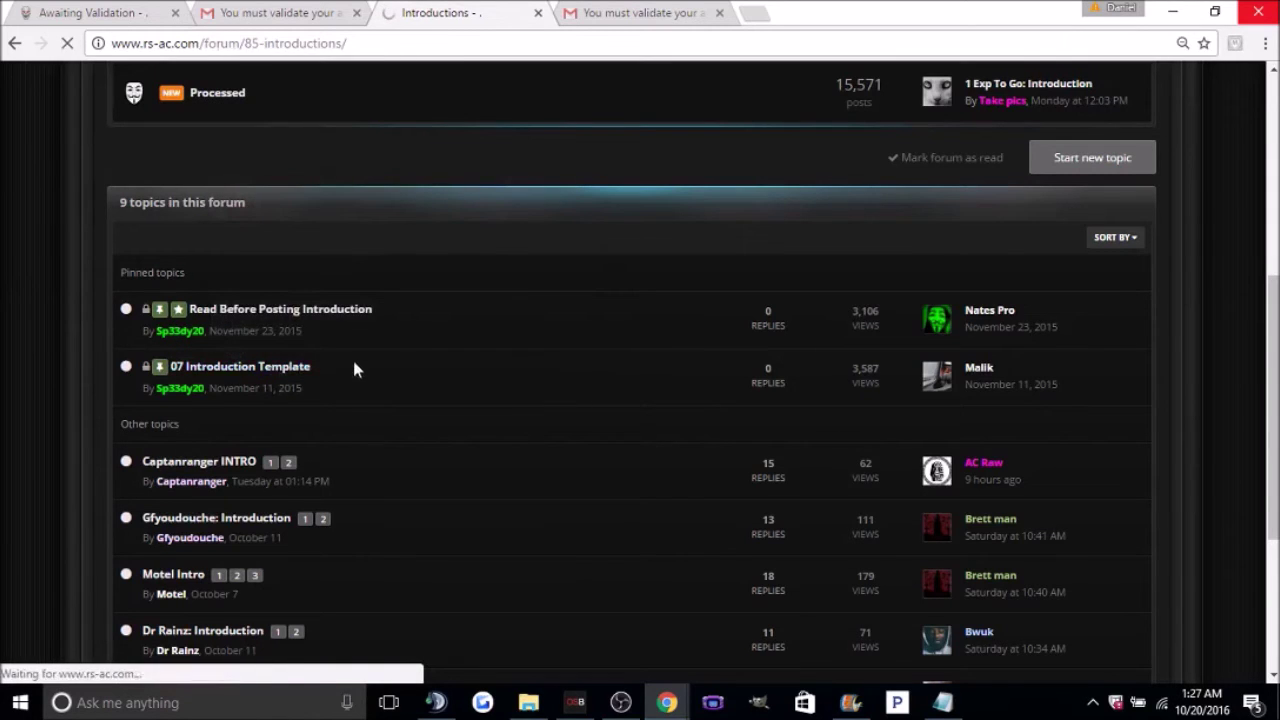
- Select the template questions from 'What is your name…' to the last 'A:', then go back
{"action": "scroll", "coordinate": [459, 429], "scroll_direction": "down", "scroll_amount": 3}
{"action": "scroll", "coordinate": [460, 435], "scroll_direction": "down", "scroll_amount": 3}
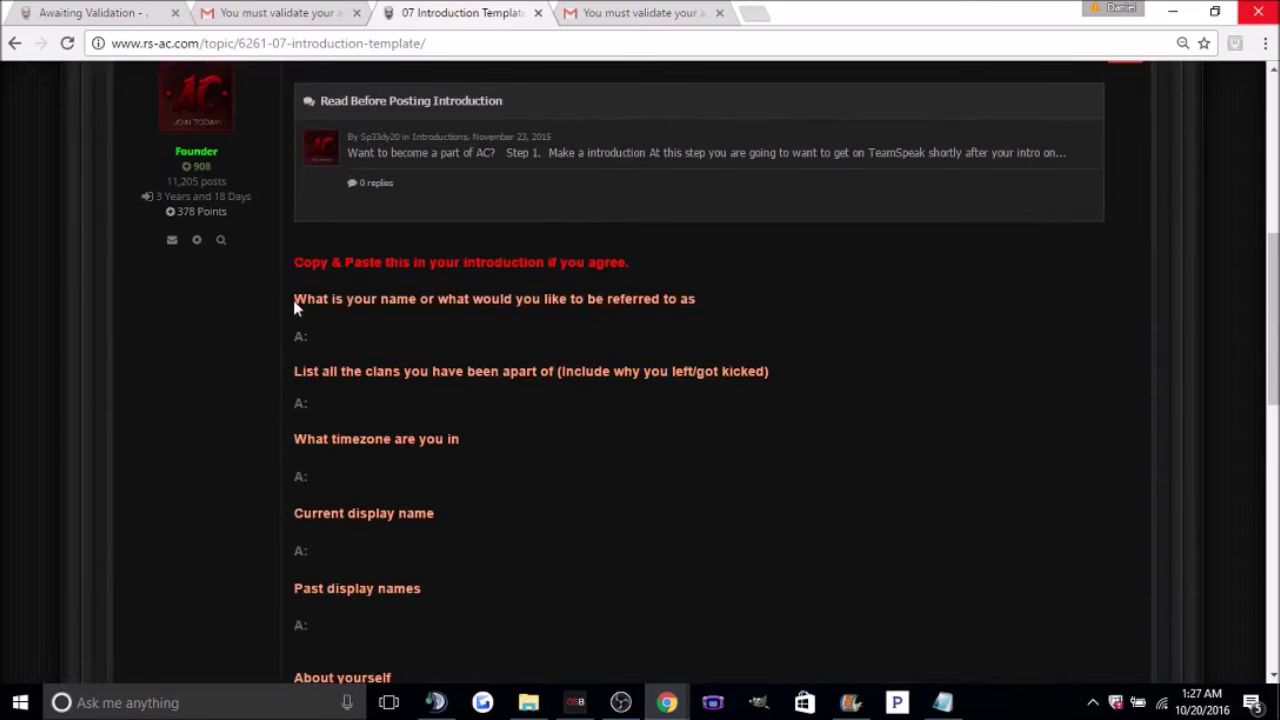
{"action": "left_click_drag", "start_coordinate": [293, 300], "coordinate": [350, 450]}
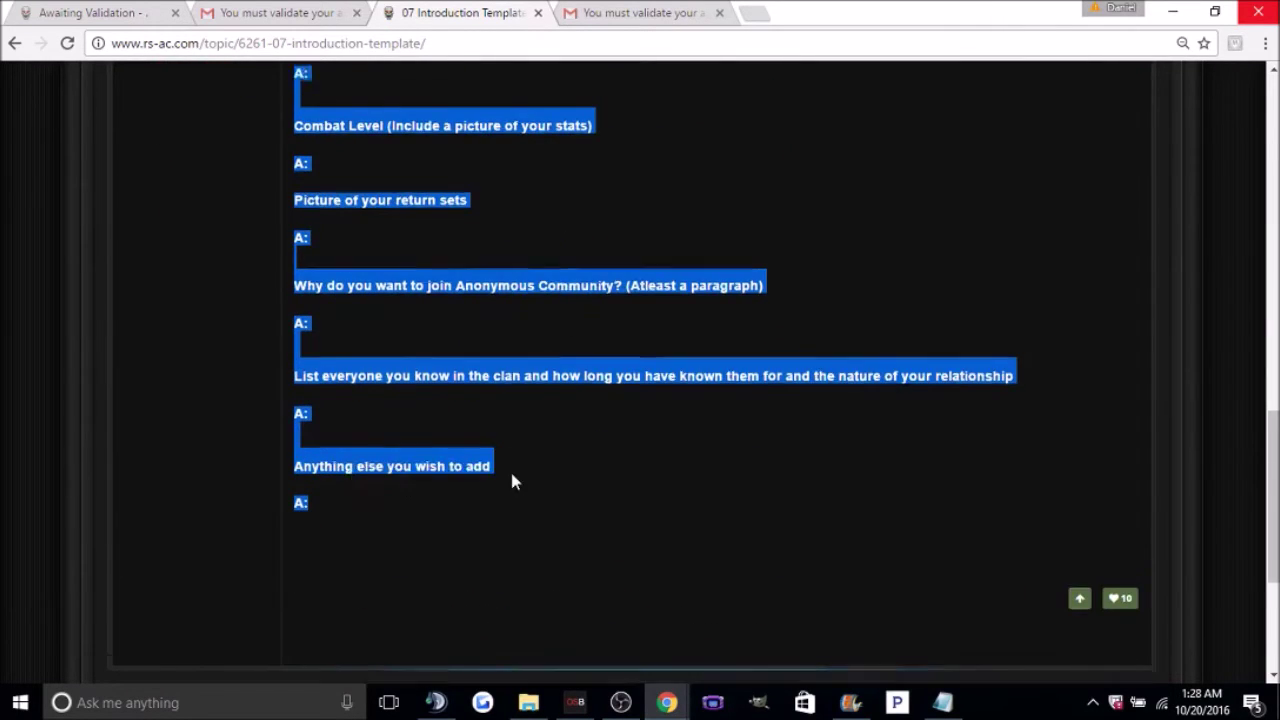
{"action": "left_click", "coordinate": [509, 468]}
{"action": "key", "text": "Home"}
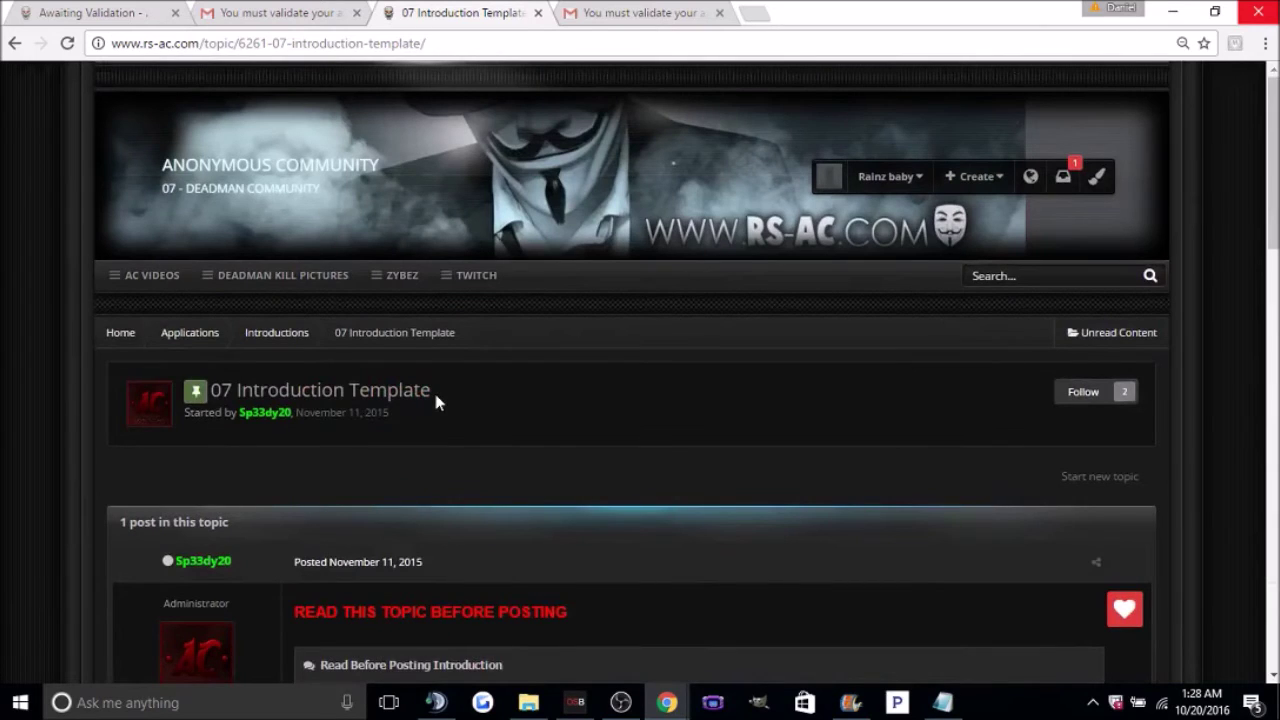
{"action": "left_click", "coordinate": [14, 43]}
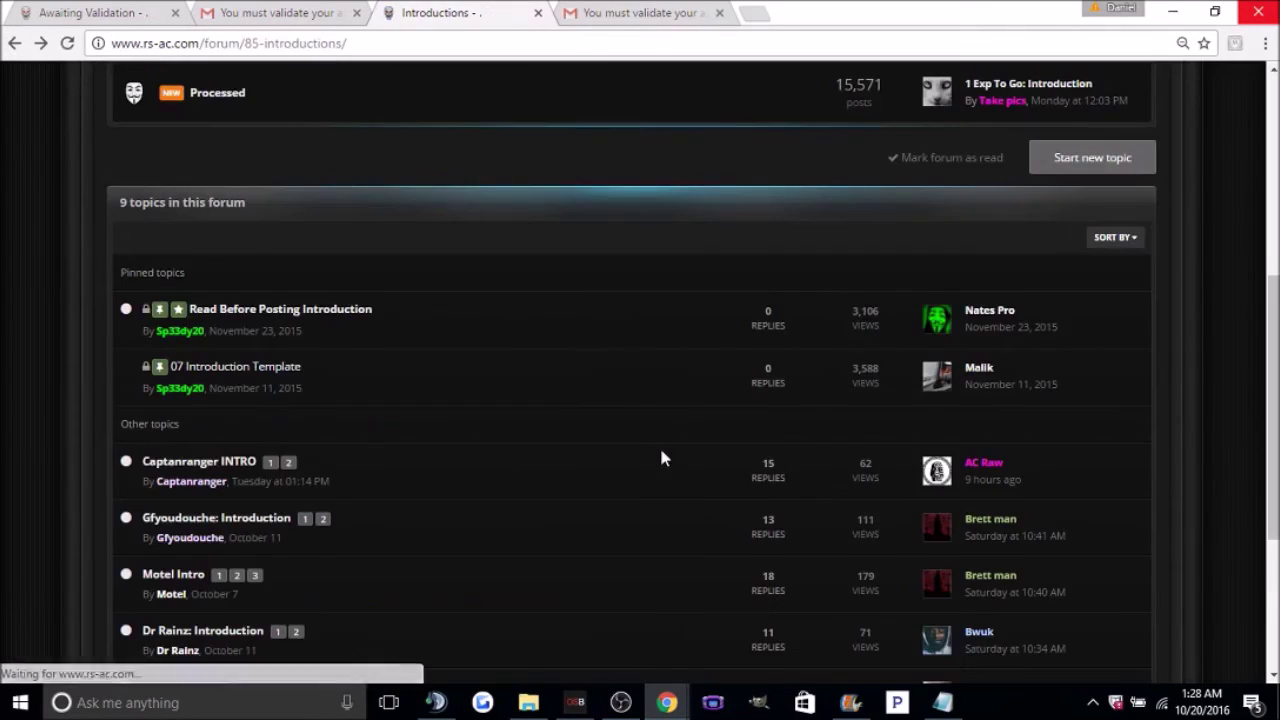
- Start a new Introductions topic titled 'Dr Rainz: Introduction'
{"action": "left_click", "coordinate": [1115, 172]}
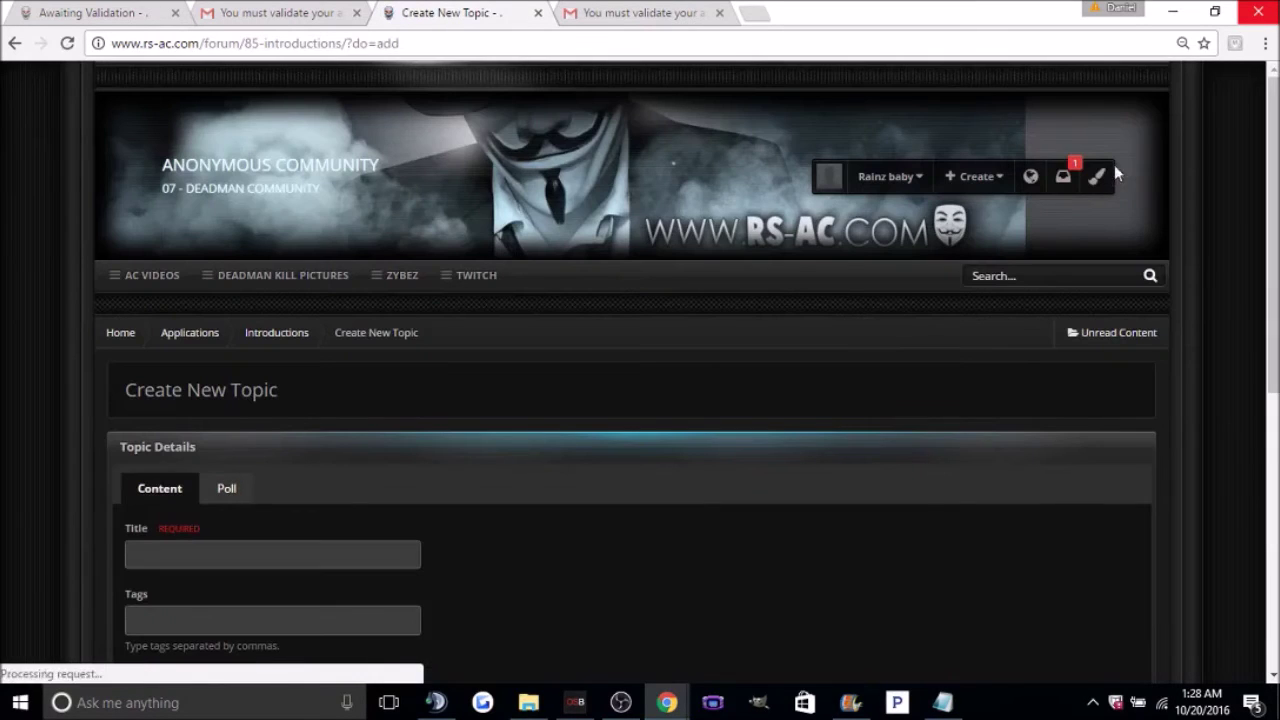
{"action": "scroll", "coordinate": [608, 438], "scroll_direction": "down", "scroll_amount": 3}
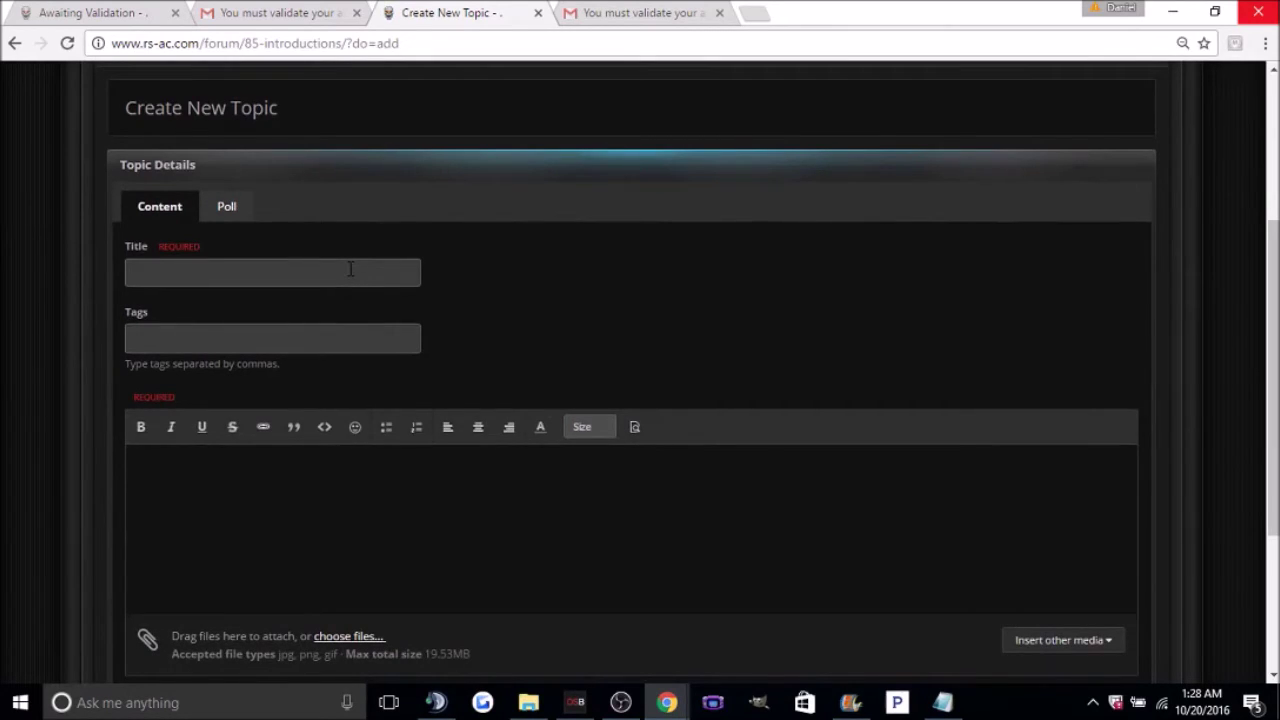
{"action": "left_click", "coordinate": [350, 268]}
{"action": "type", "text": "Dr Rainz: Introduction"}
{"action": "key", "text": "Tab"}
{"action": "key", "text": "Tab"}
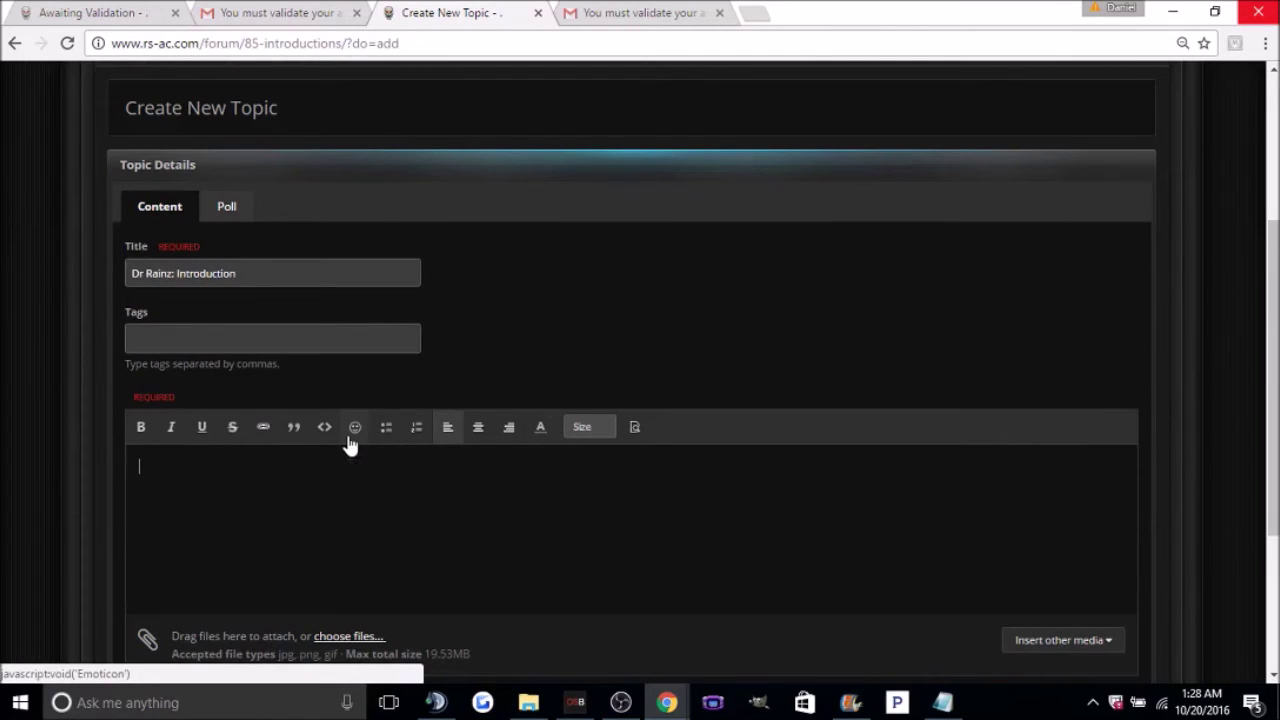
- Paste the copied question template into the post body
{"action": "right_click", "coordinate": [206, 494]}
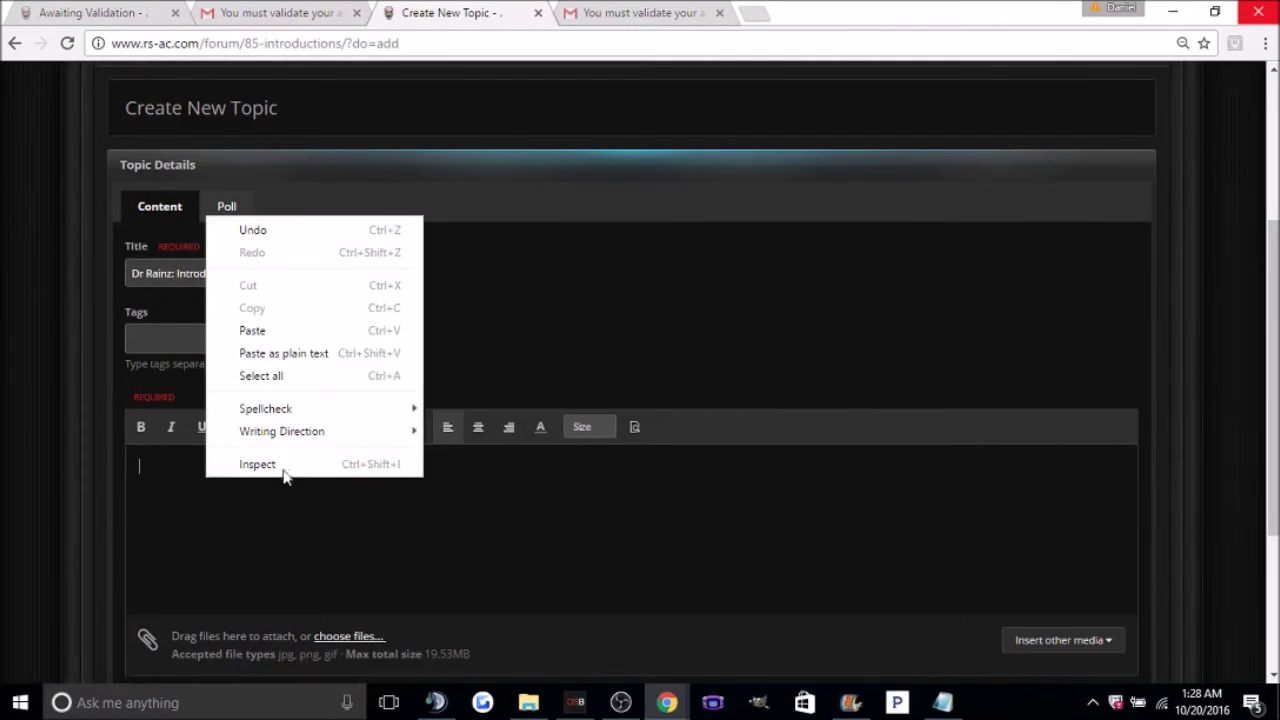
{"action": "left_click", "coordinate": [303, 338]}
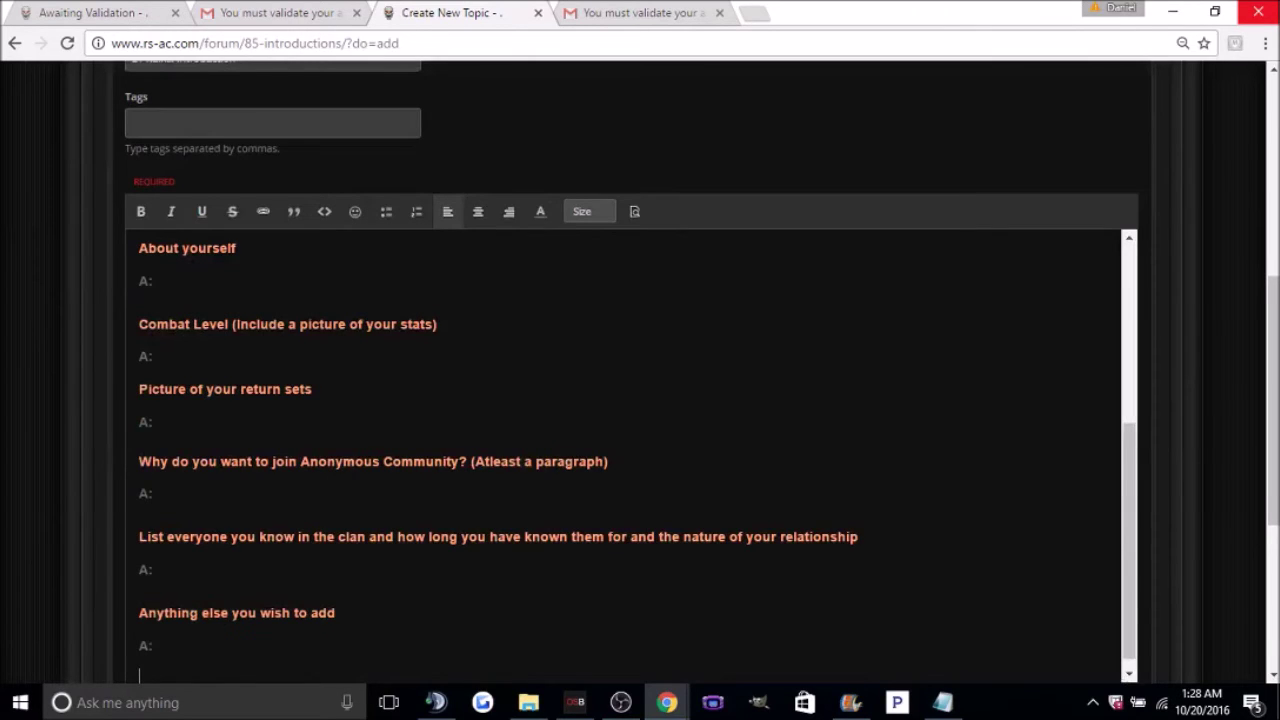
{"action": "scroll", "coordinate": [1132, 457], "scroll_direction": "up", "scroll_amount": 4}
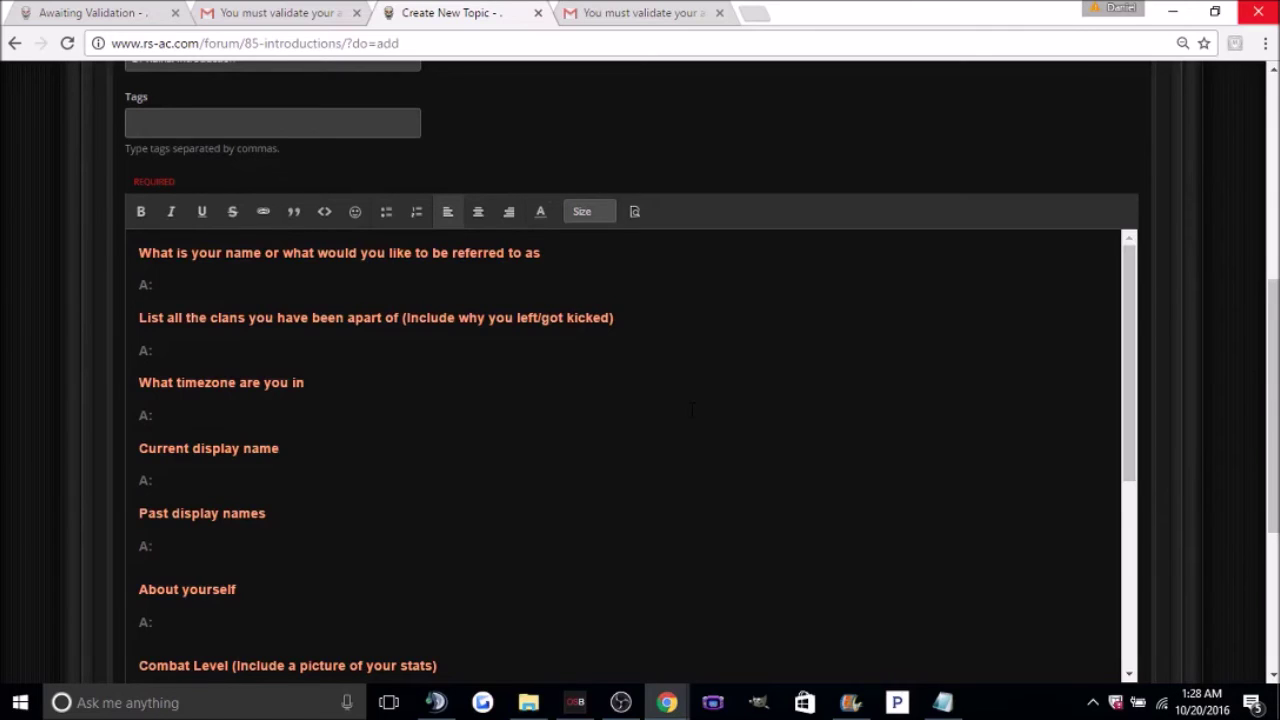
- Answer name Rainz, clans NONE, timezone West Coast USA, display names Dr Rainz and ANONYMOOOUS
{"action": "left_click", "coordinate": [155, 284]}
{"action": "type", "text": "Rainz"}
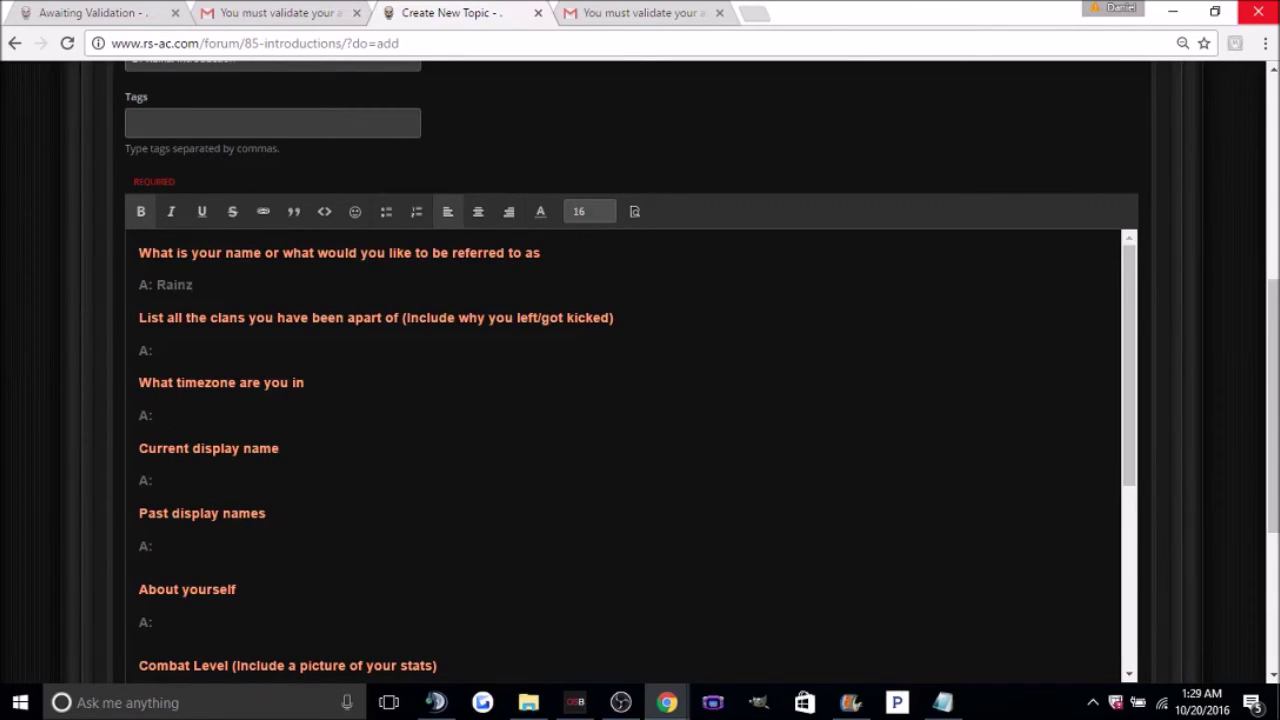
{"action": "left_click", "coordinate": [155, 350]}
{"action": "type", "text": "NONE"}
{"action": "left_click", "coordinate": [155, 415]}
{"action": "type", "text": "West Coast USA"}
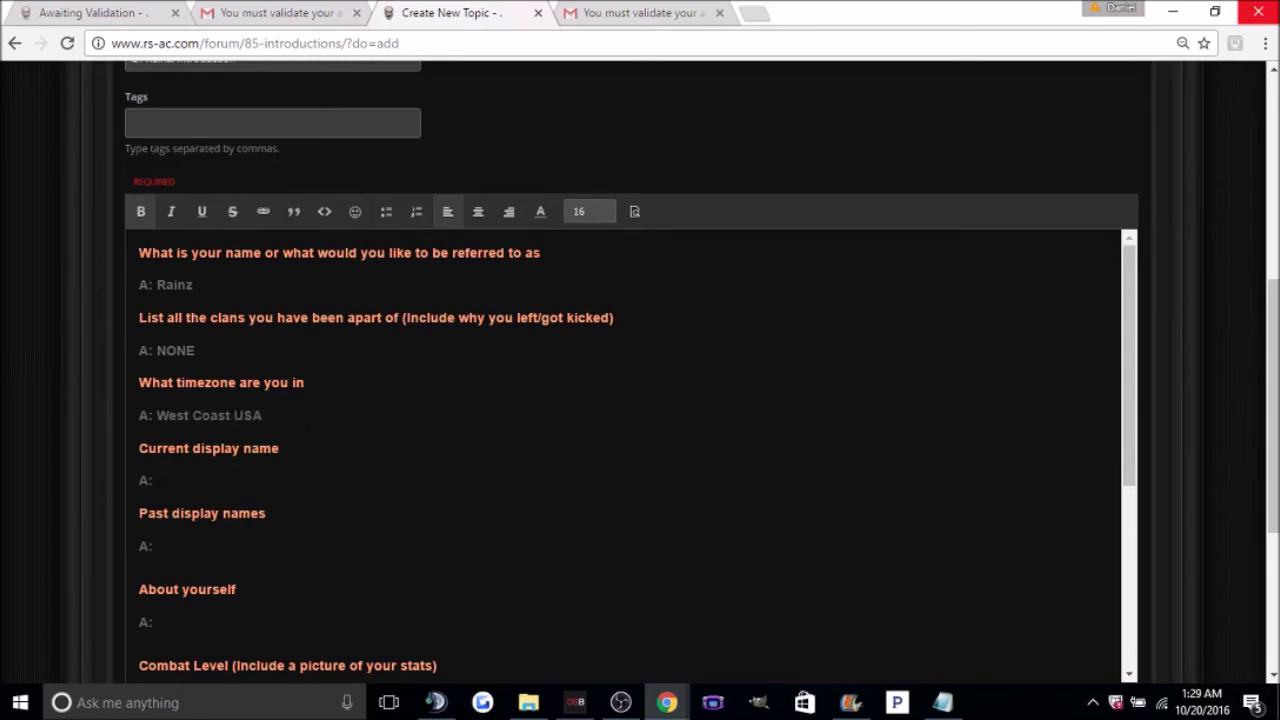
{"action": "left_click", "coordinate": [155, 480]}
{"action": "type", "text": "Dr Rainz"}
{"action": "left_click", "coordinate": [155, 546]}
{"action": "type", "text": "ANONYMOOOUS"}
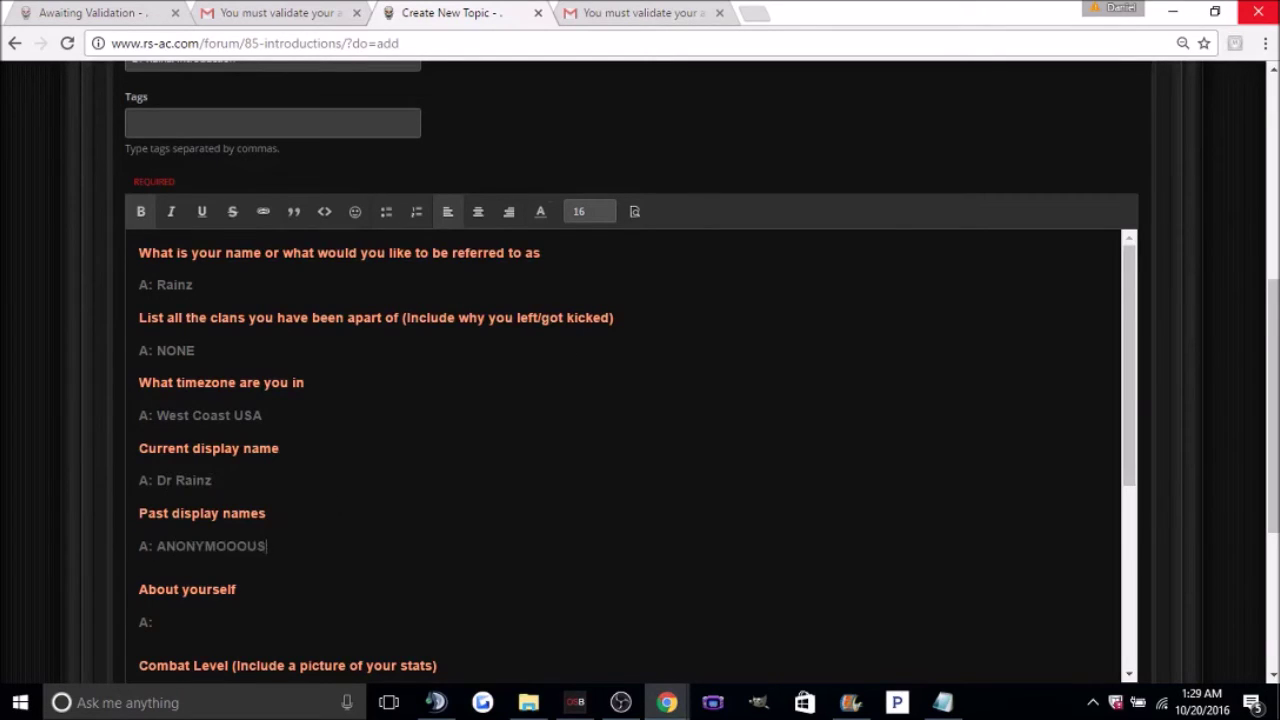
- Fill in the PKing and bossing bio, combat level 124, and 'SEE BELOW' for return sets
{"action": "scroll", "coordinate": [324, 424], "scroll_direction": "down", "scroll_amount": 2}
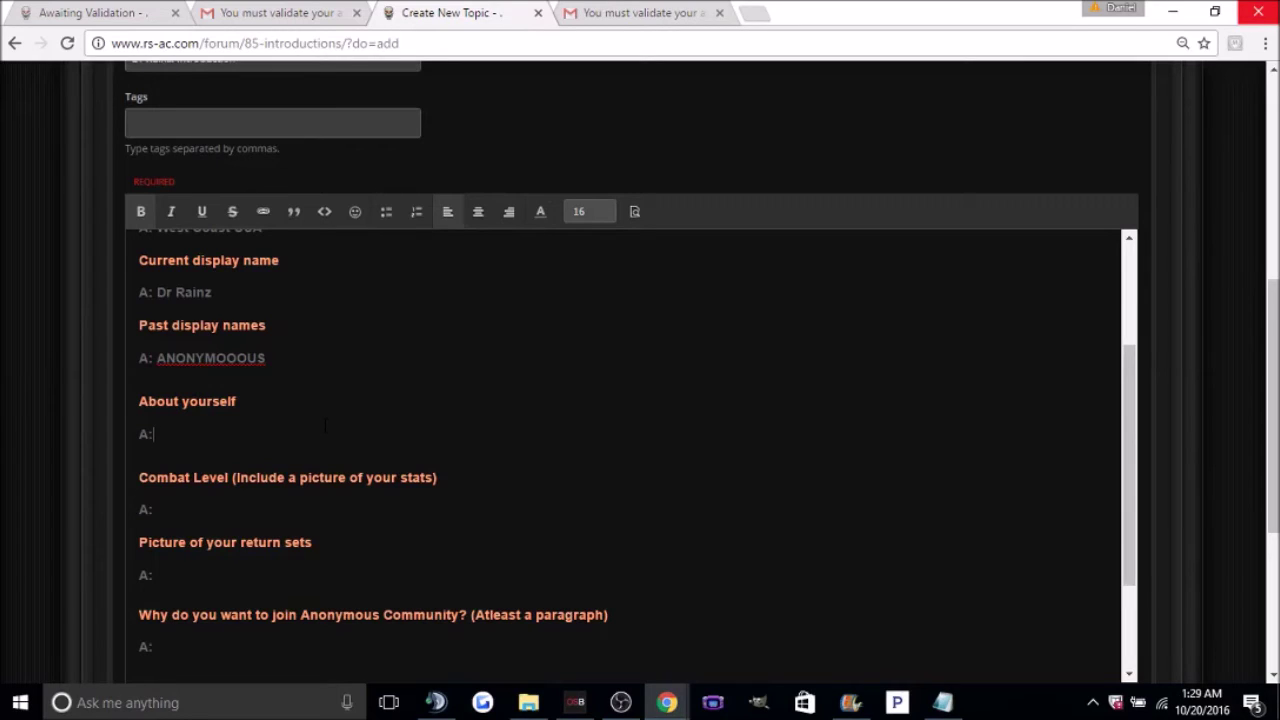
{"action": "type", "text": "I love to pk, multi. I love to boss, Bandos and dks are my favourite"}
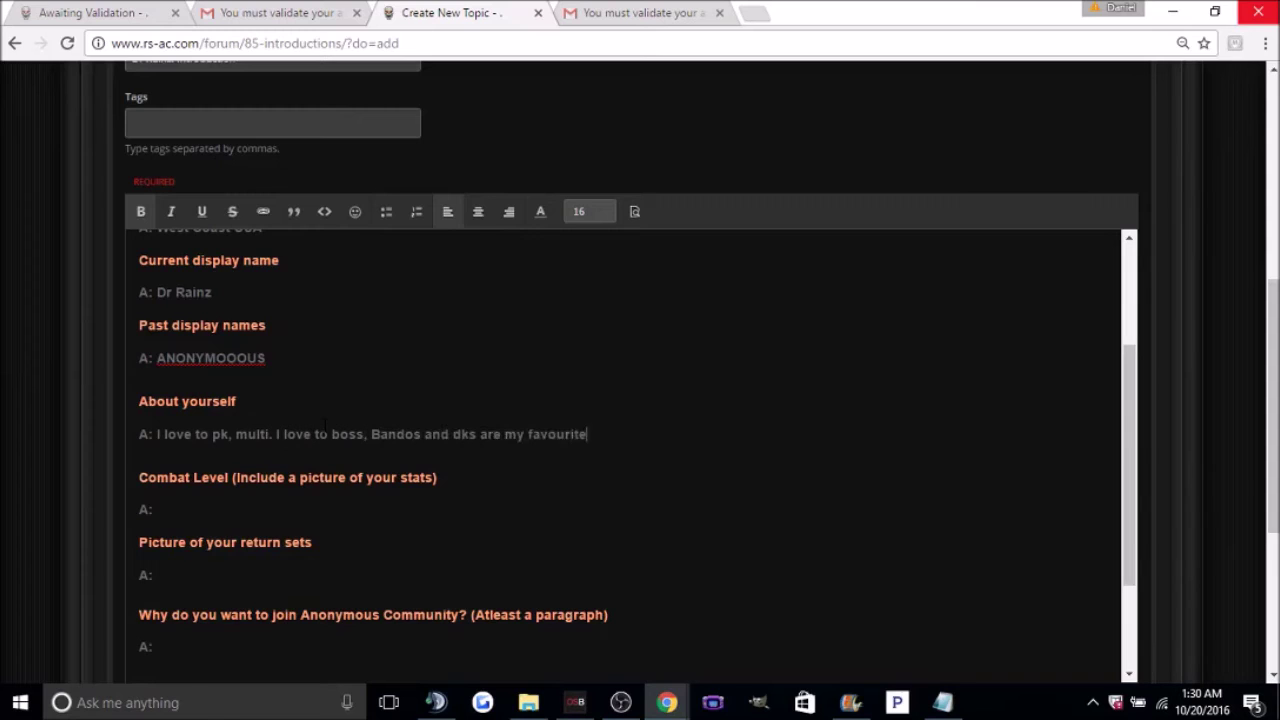
{"action": "type", "text": " by far! I love long walks on the beach. And I"}
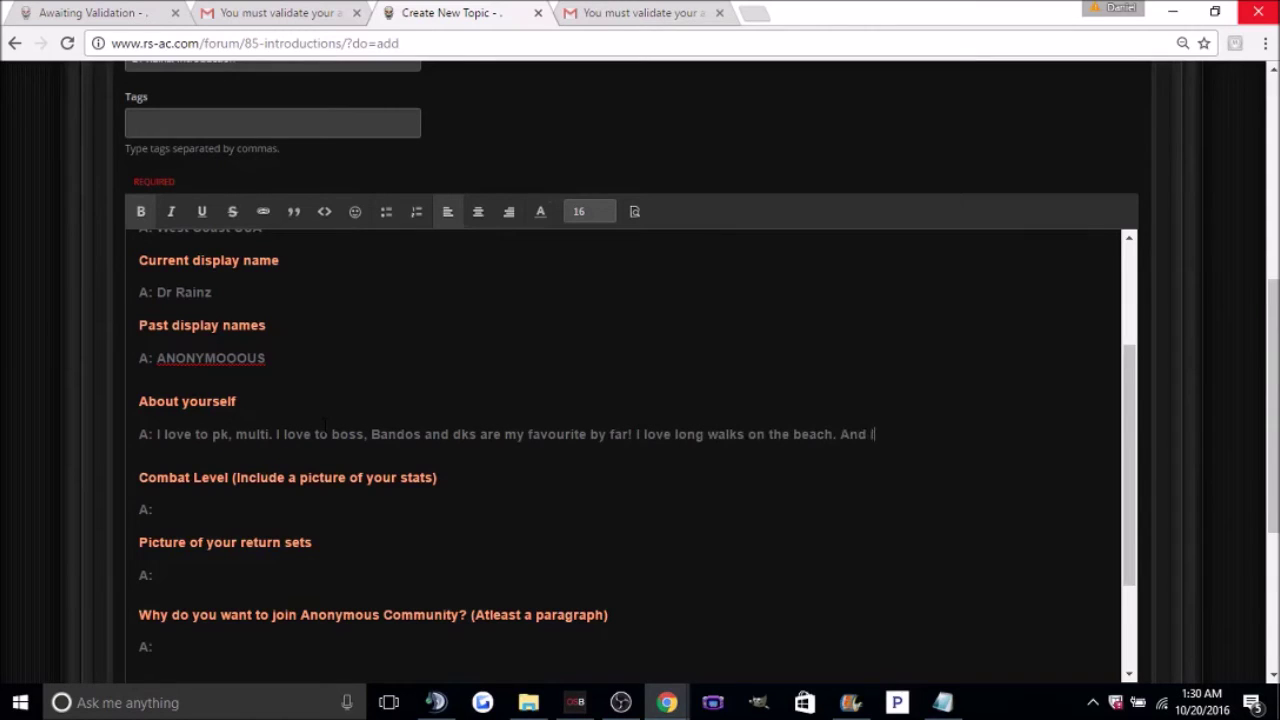
{"action": "type", "text": "'m not a virgin =D"}
{"action": "type", "text": "123"}
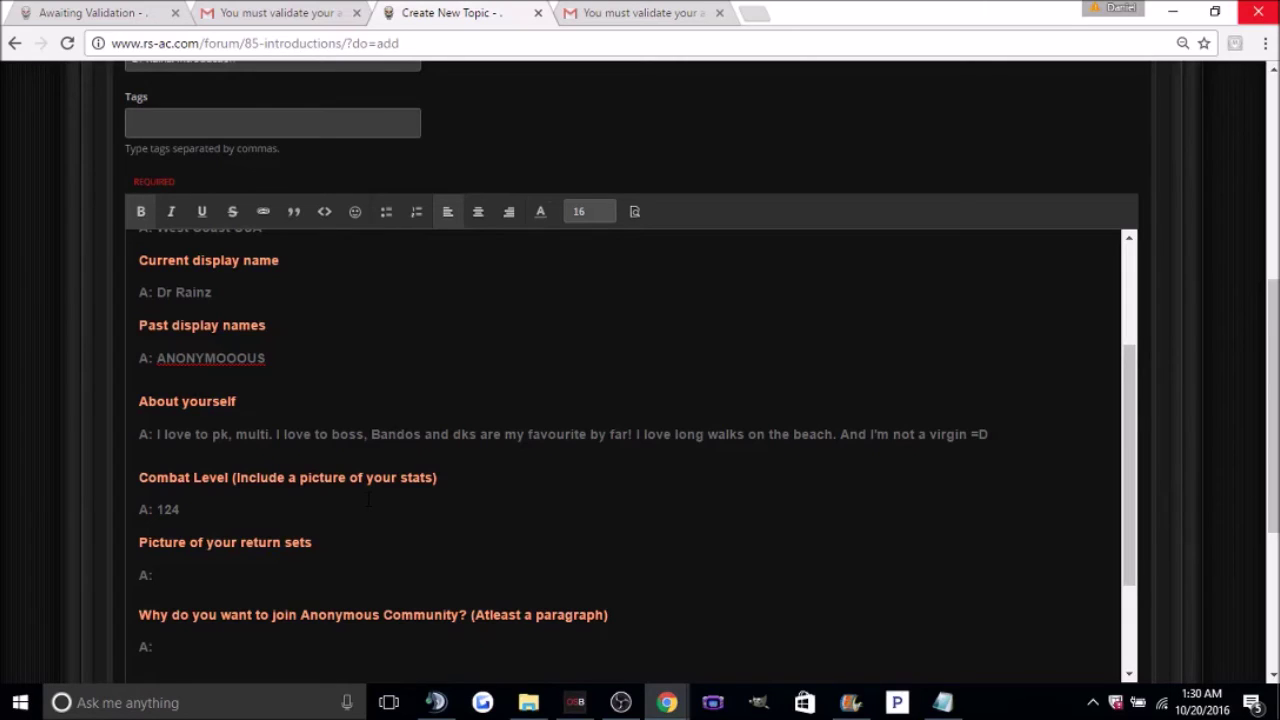
{"action": "type", "text": "SEE BELOW"}
{"action": "scroll", "coordinate": [630, 455], "scroll_direction": "down", "scroll_amount": 2}
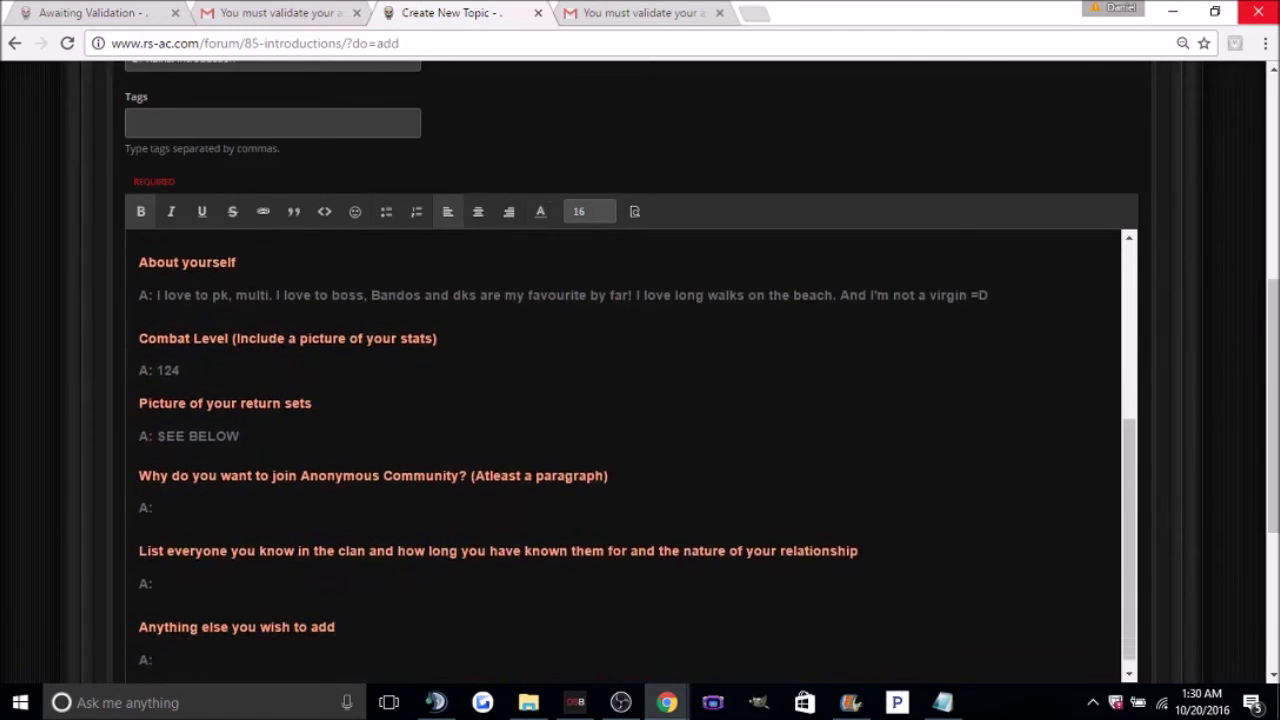
{"action": "scroll", "coordinate": [630, 400], "scroll_direction": "down", "scroll_amount": 1}
- Answer the join reason (clan PKing and teamwork), known members (everyone), and a teamspeak closing remark
{"action": "left_click", "coordinate": [154, 495]}
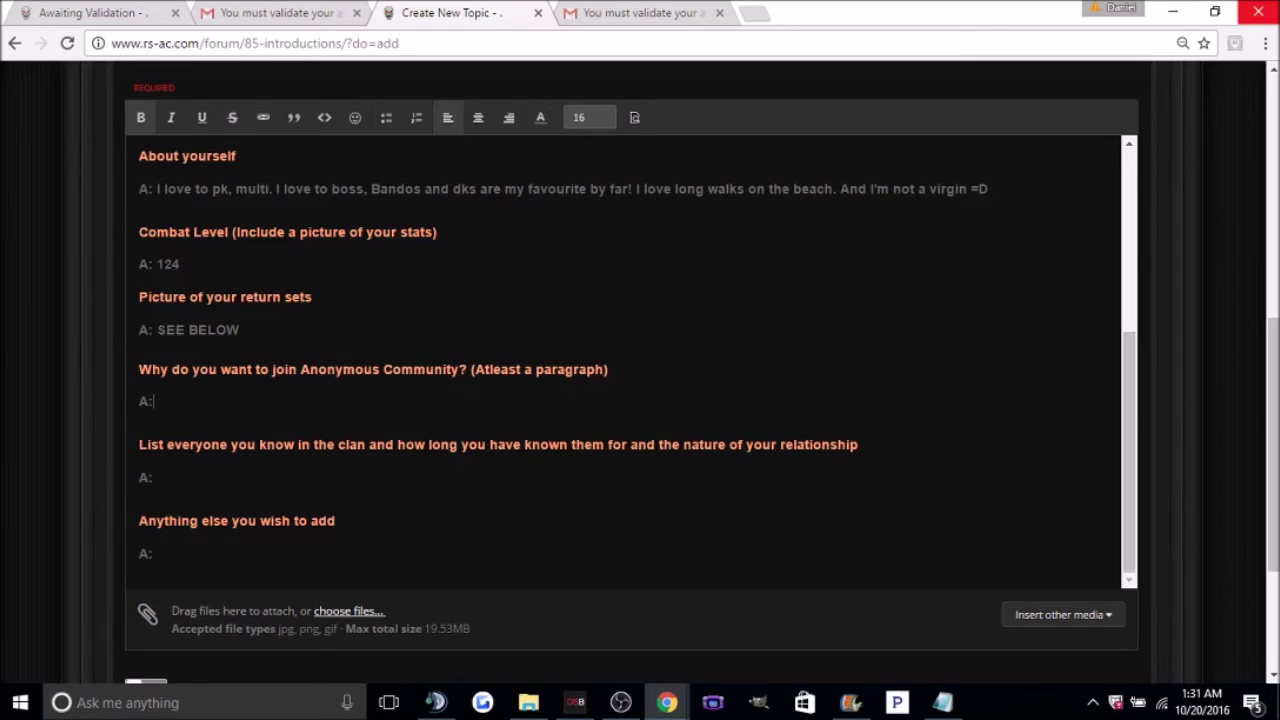
{"action": "type", "text": "I really want to feel the asp"}
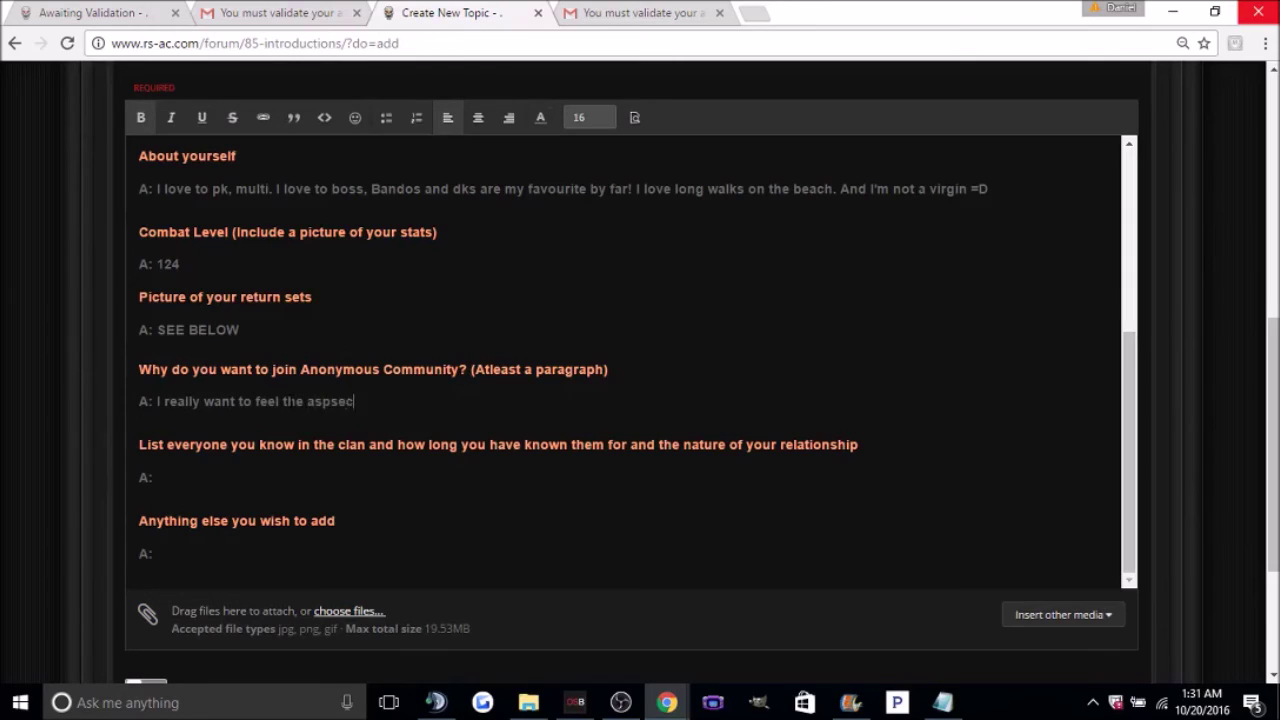
{"action": "type", "text": "ect of pking with an actual clan"}
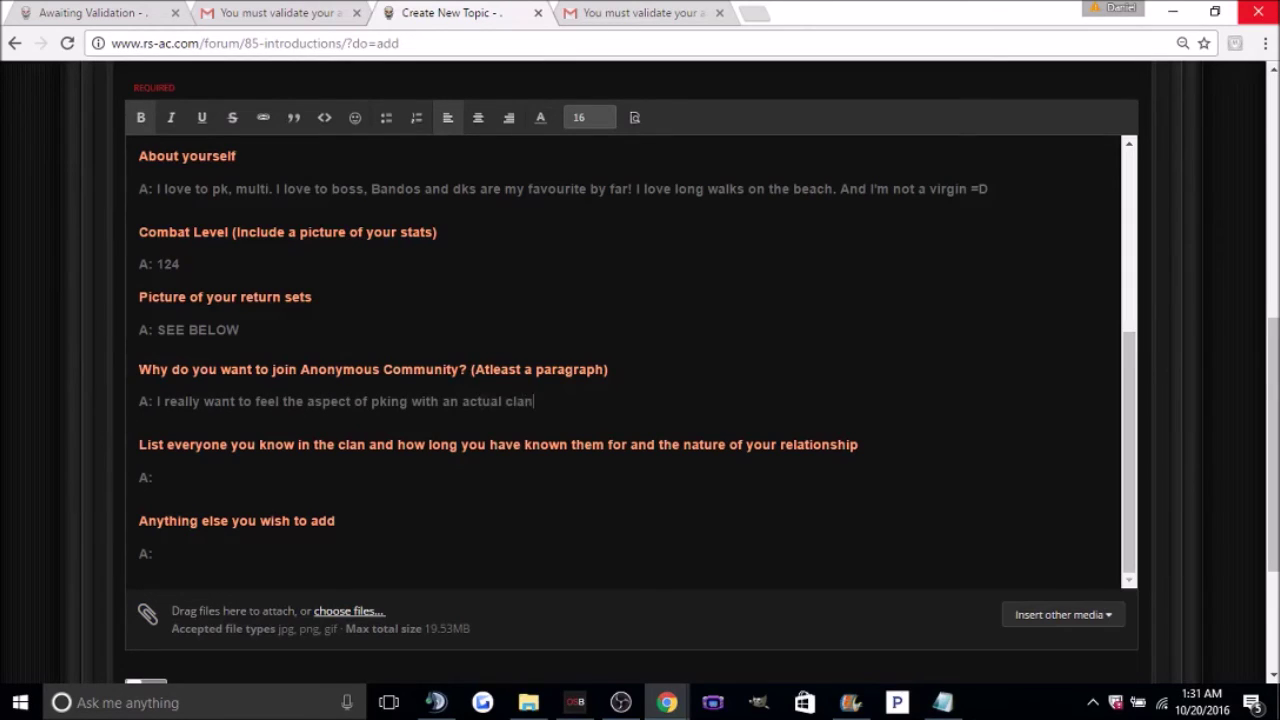
{"action": "type", "text": ". I love teamwork and honestly, it's just nice having ba"}
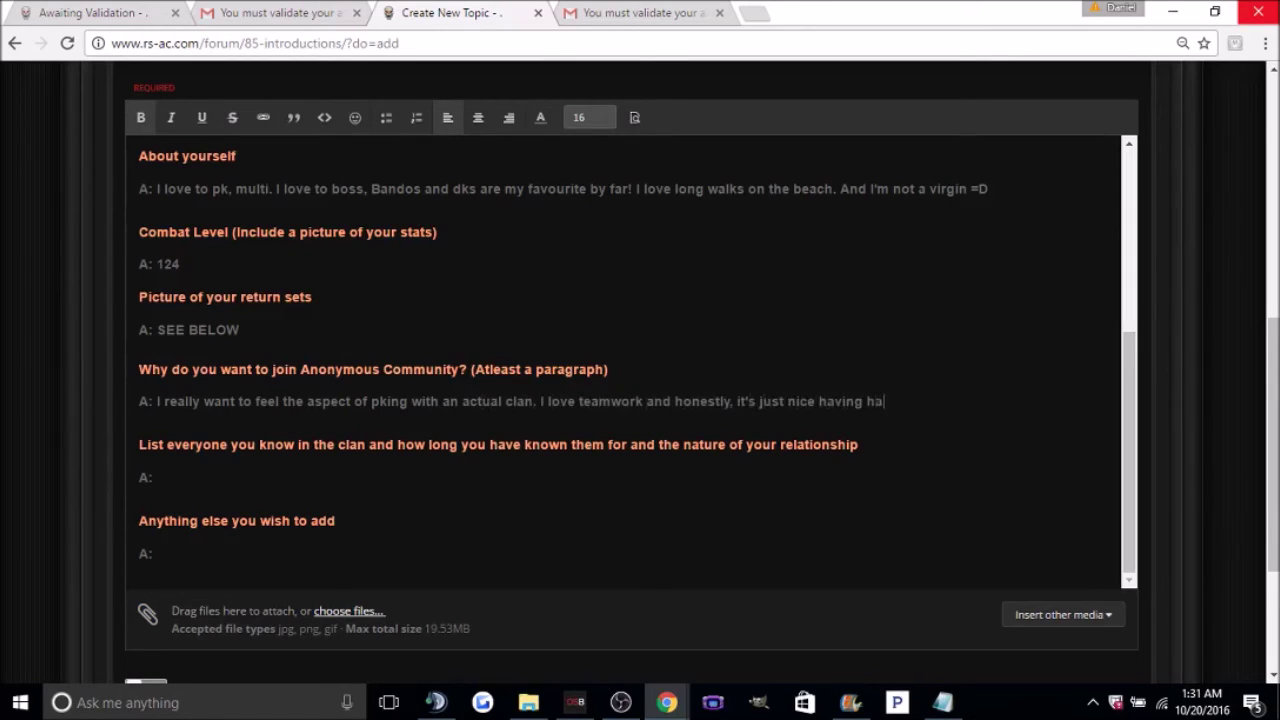
{"action": "type", "text": "ck up when you need it. I also love deadman m"}
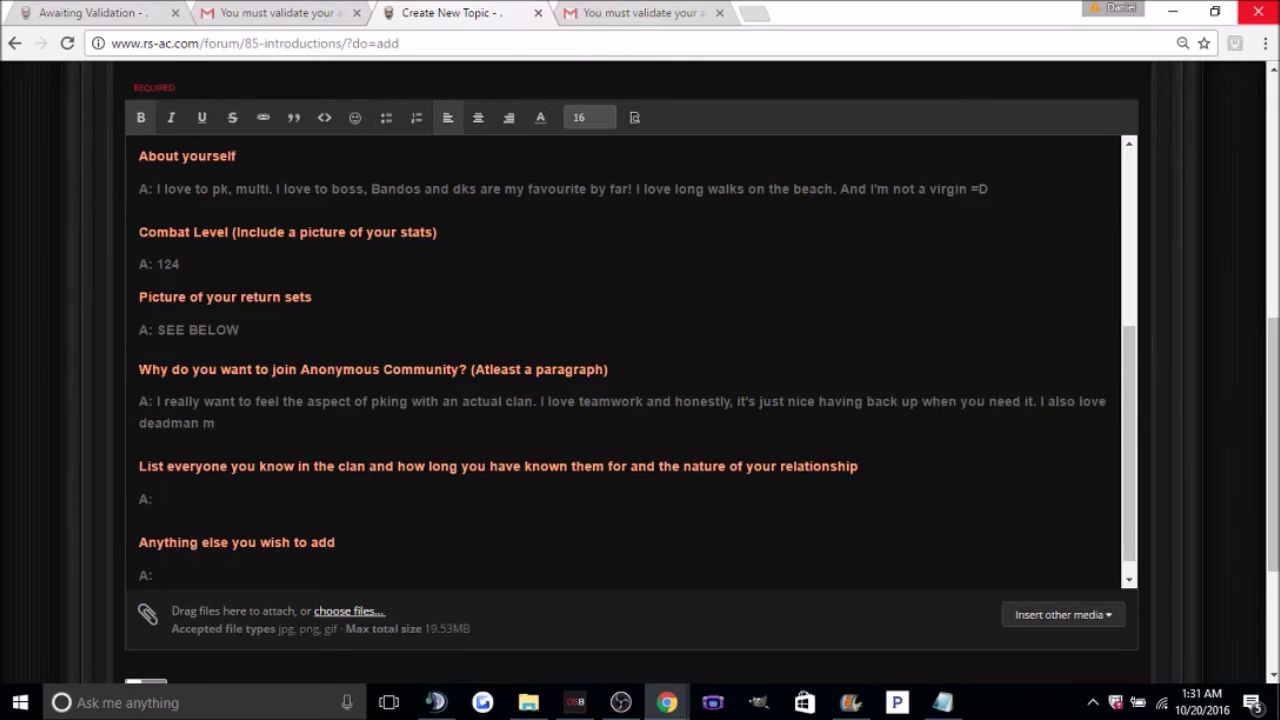
{"action": "type", "text": "ode and I think I can contribute to hel"}
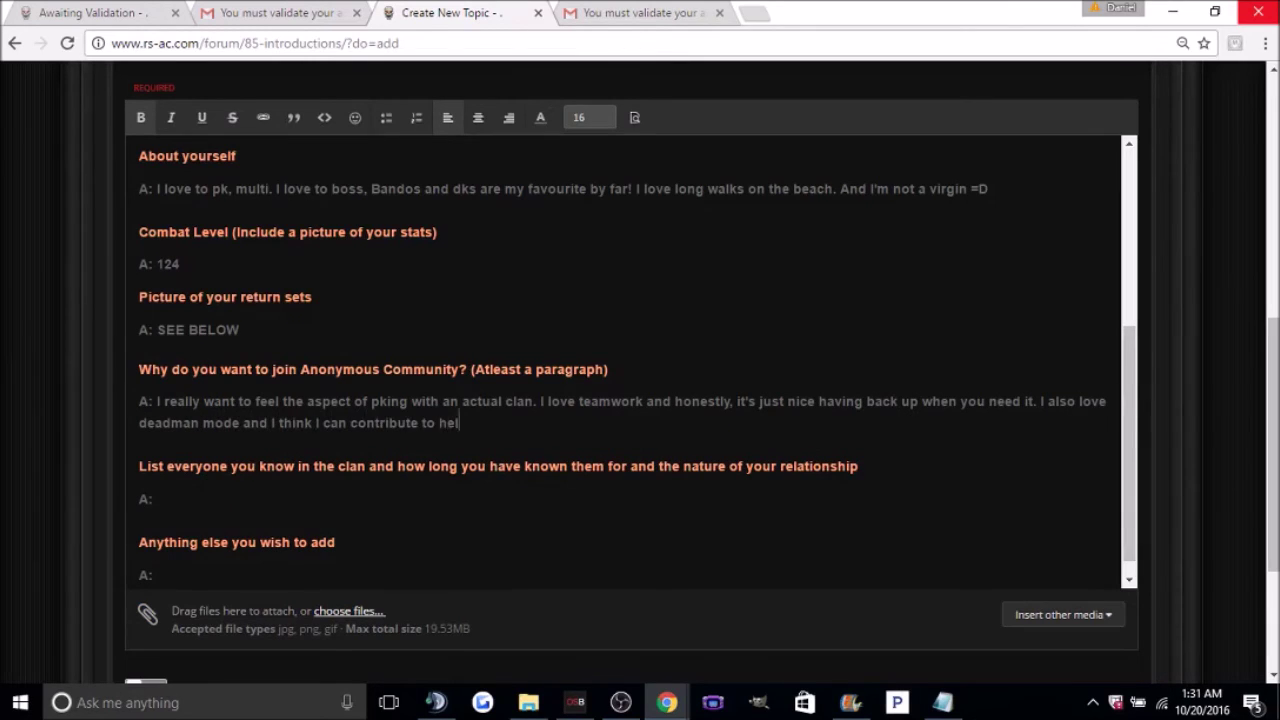
{"action": "type", "text": "ping AC make it to the top of the tournaments."}
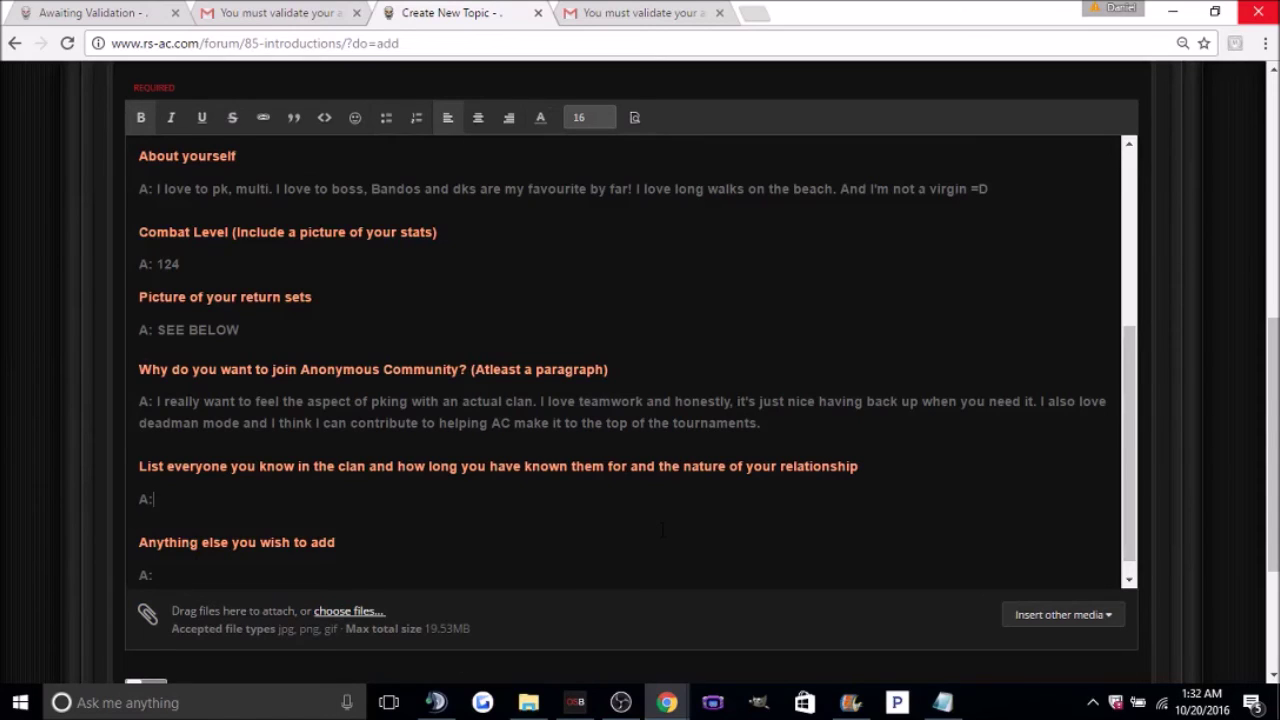
{"action": "type", "text": "Everyoneee motha fucka"}
{"action": "scroll", "coordinate": [640, 510], "scroll_direction": "down", "scroll_amount": 1}
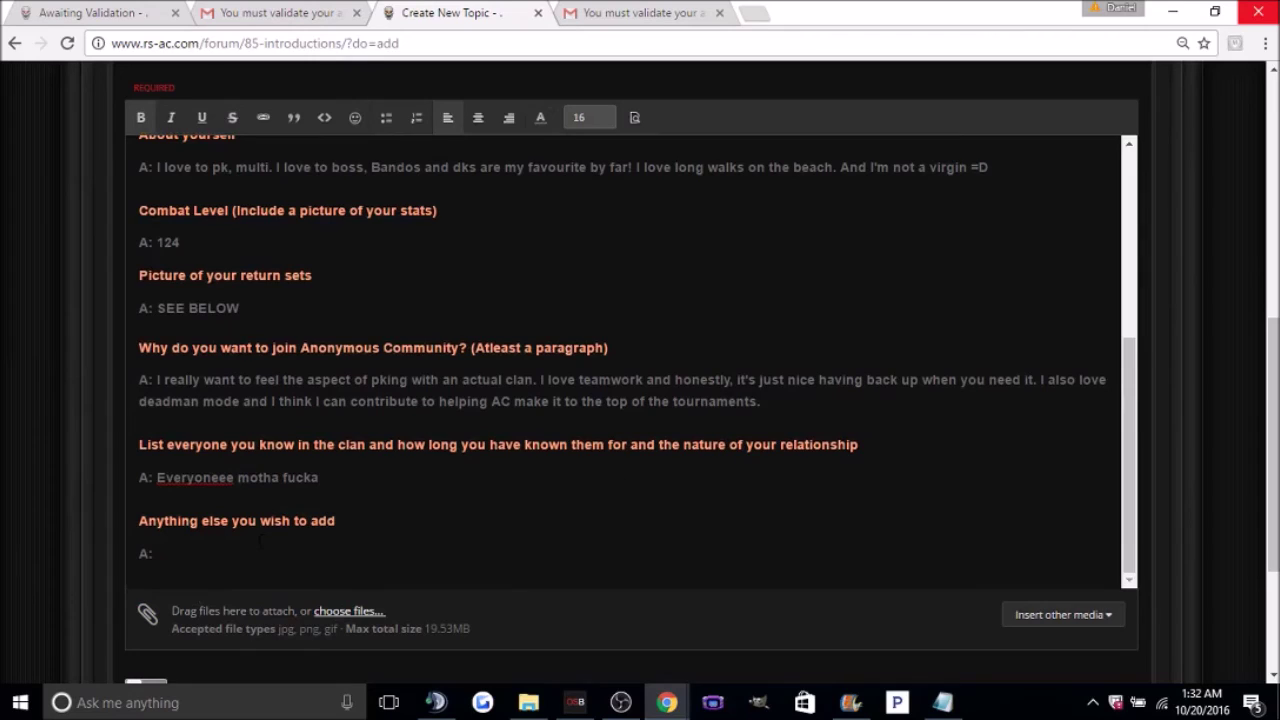
{"action": "left_click", "coordinate": [261, 540]}
{"action": "type", "text": "Can't wait to get to know everyone! Hopefully I can get in the teamspeak soon!"}
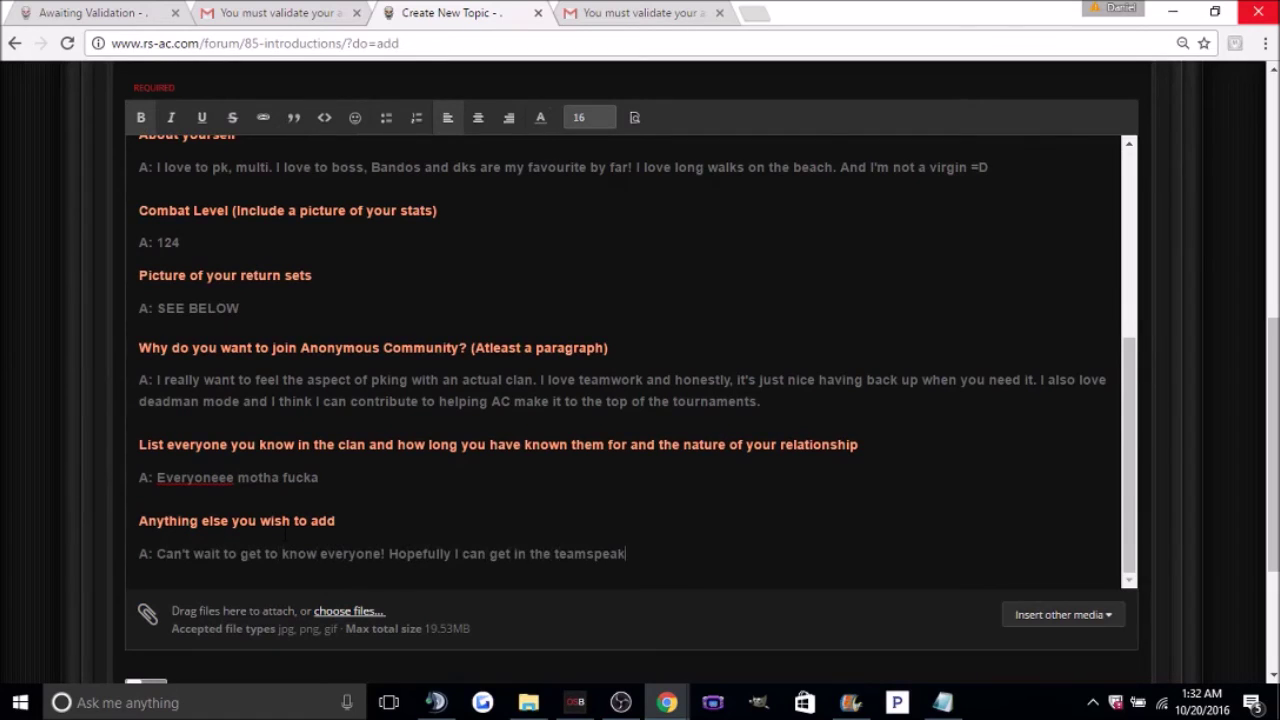
{"action": "scroll", "coordinate": [546, 330], "scroll_direction": "down", "scroll_amount": 2}
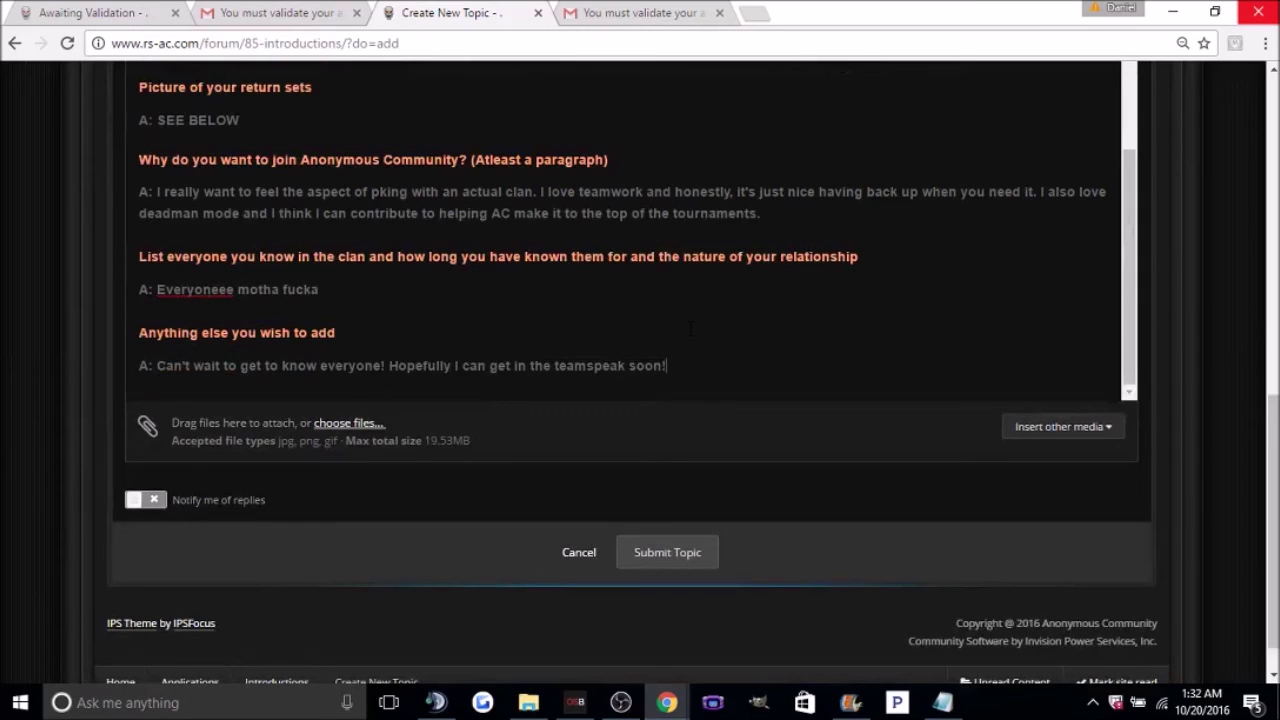
{"action": "left_click", "coordinate": [368, 424]}
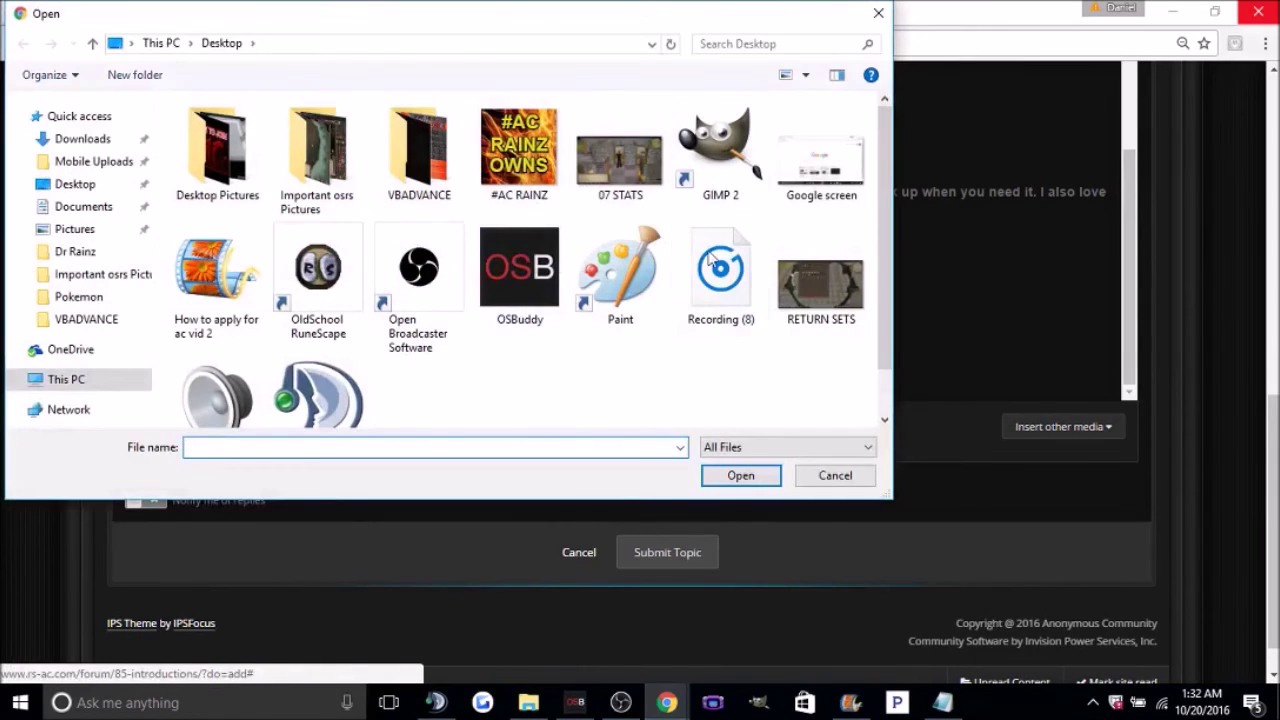
- Upload the 07 STATS and RETURN SETS images as attachments to the post
{"action": "left_click", "coordinate": [620, 160]}
{"action": "left_click", "coordinate": [741, 475]}
{"action": "scroll", "coordinate": [660, 365], "scroll_direction": "down", "scroll_amount": 2}
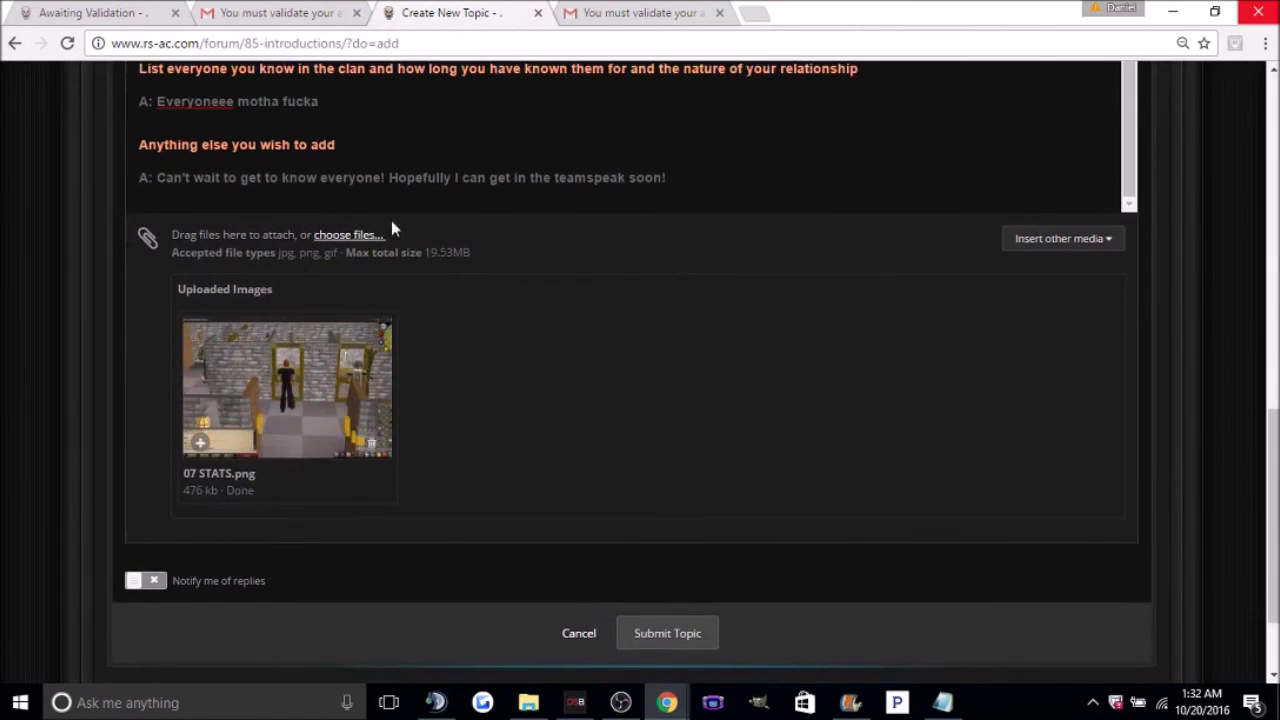
{"action": "left_click", "coordinate": [368, 234]}
{"action": "left_click", "coordinate": [812, 318]}
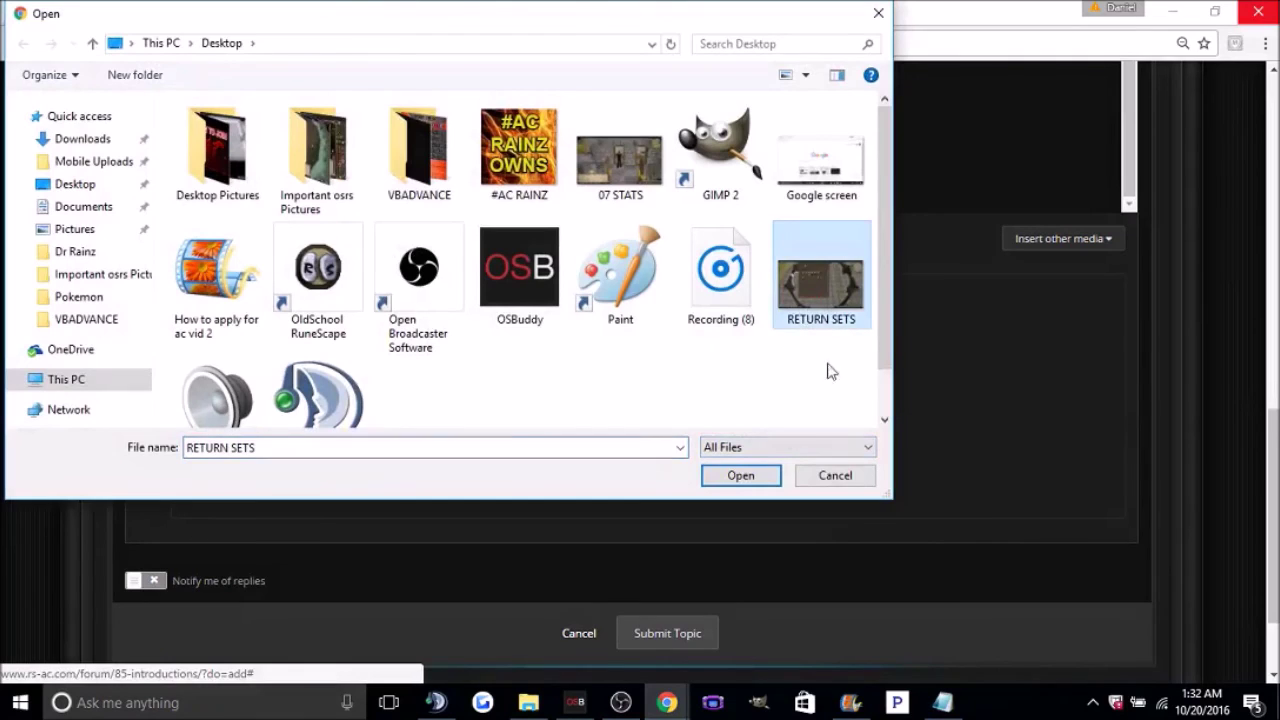
{"action": "left_click", "coordinate": [741, 475]}
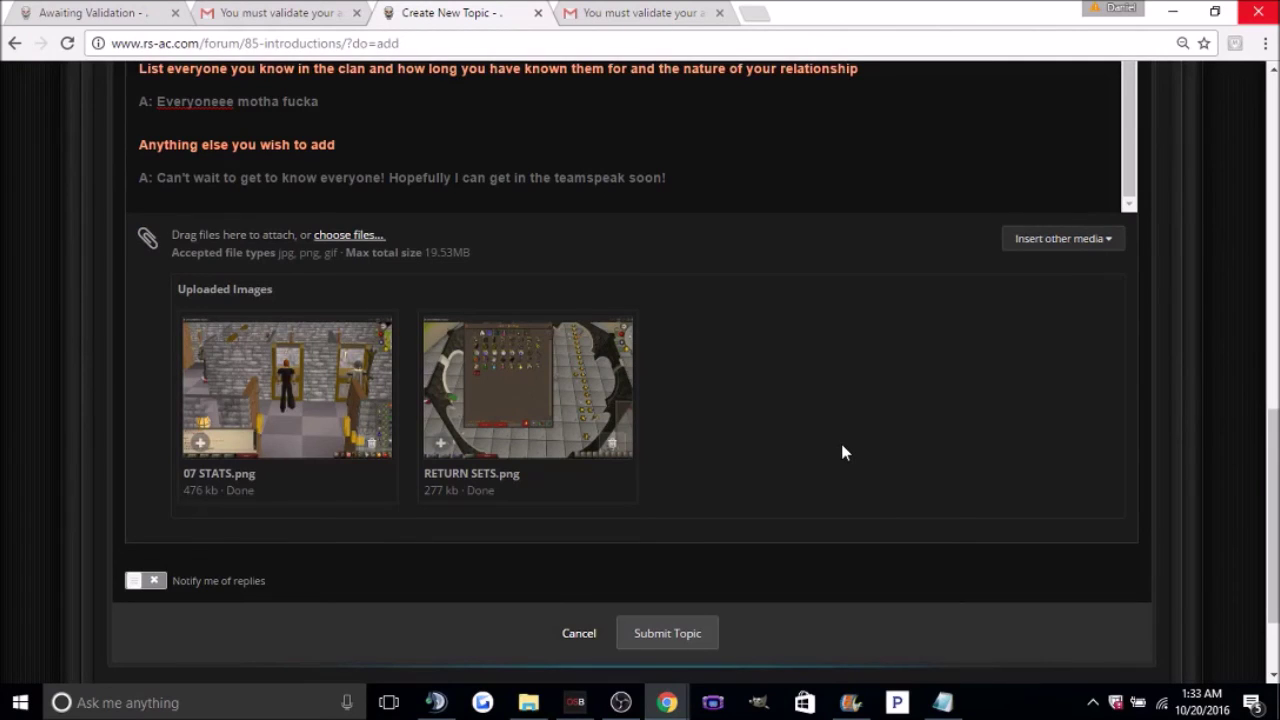
{"action": "scroll", "coordinate": [842, 453], "scroll_direction": "down", "scroll_amount": 1}
- Submit the topic and review the posted answers and attached screenshots
{"action": "left_click", "coordinate": [679, 544]}
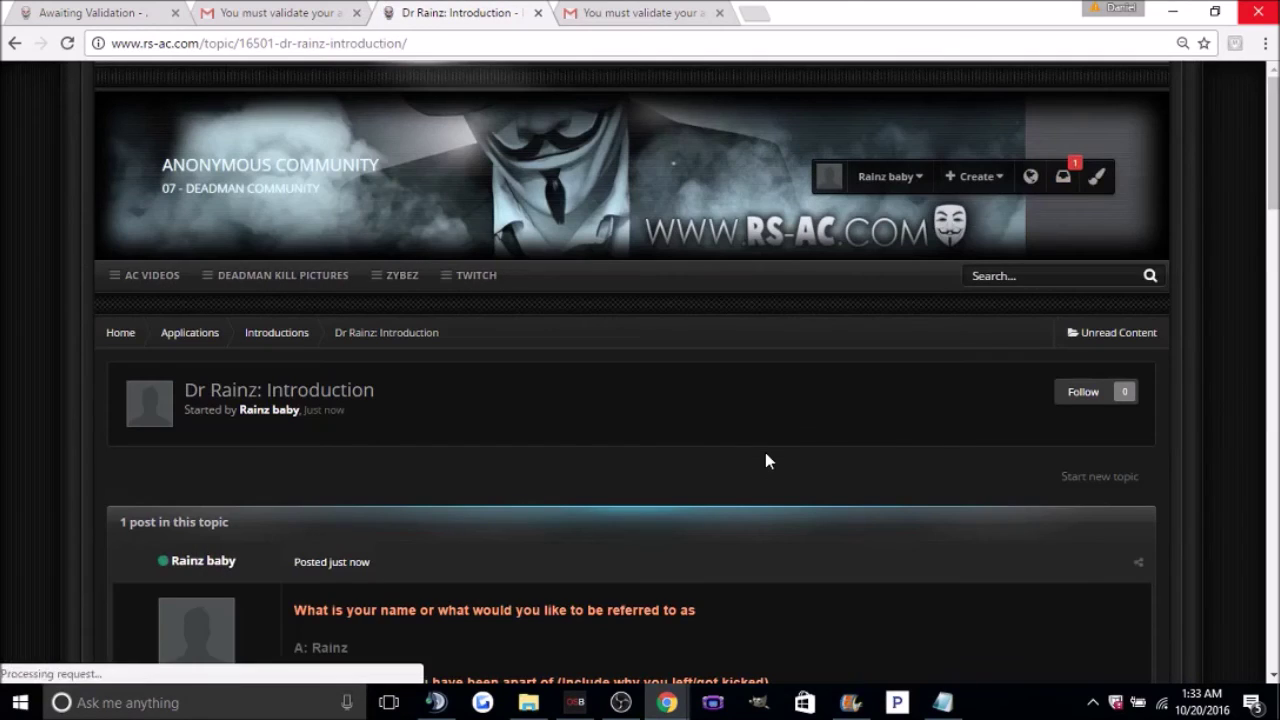
{"action": "scroll", "coordinate": [766, 454], "scroll_direction": "down", "scroll_amount": 5}
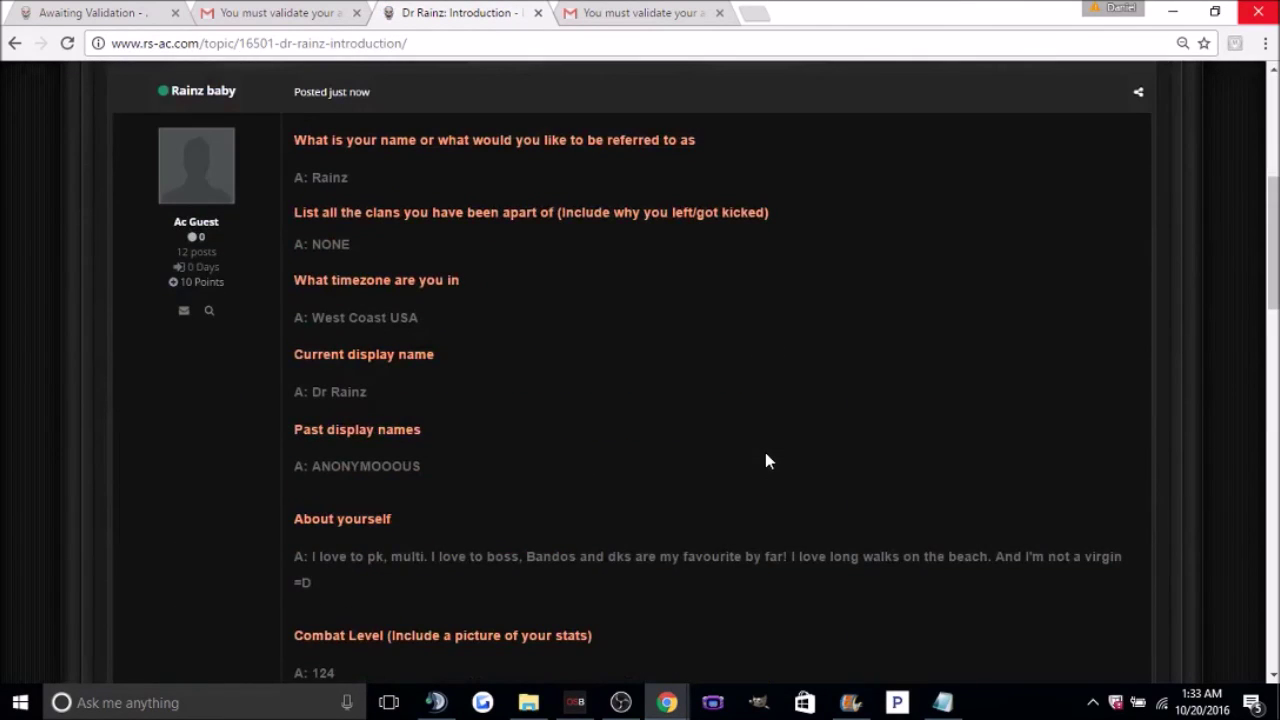
{"action": "scroll", "coordinate": [766, 454], "scroll_direction": "down", "scroll_amount": 5}
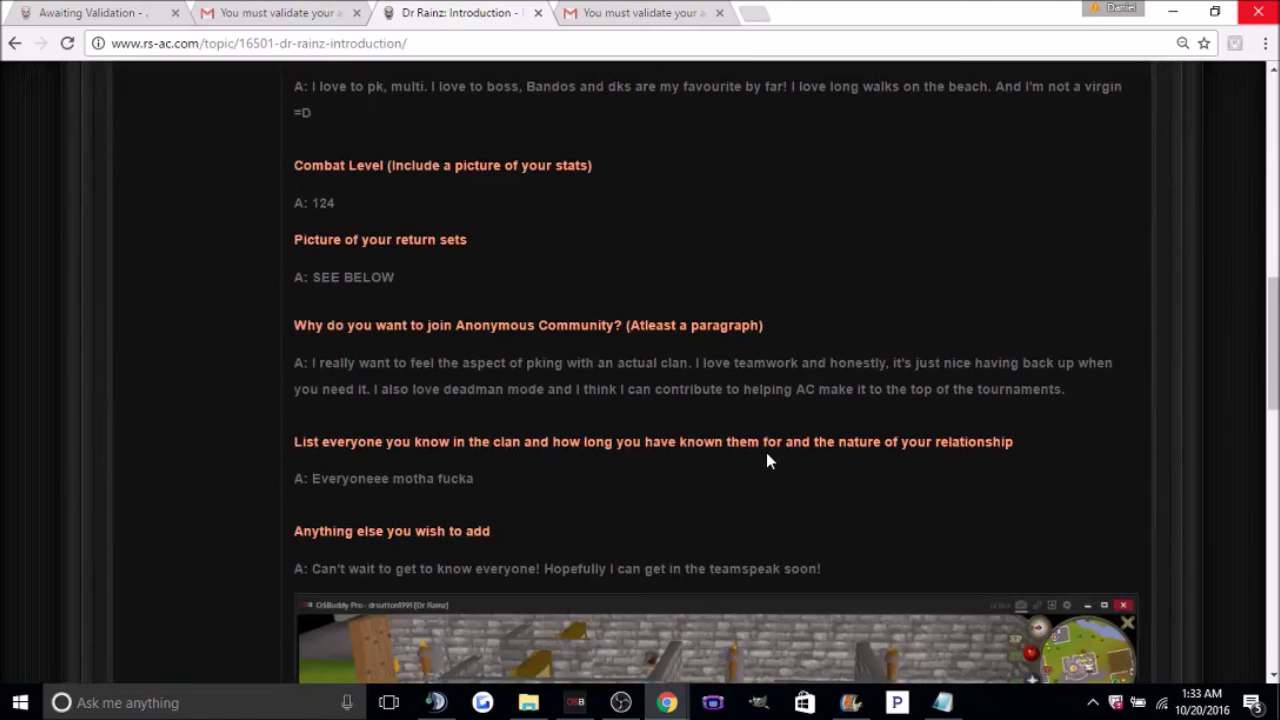